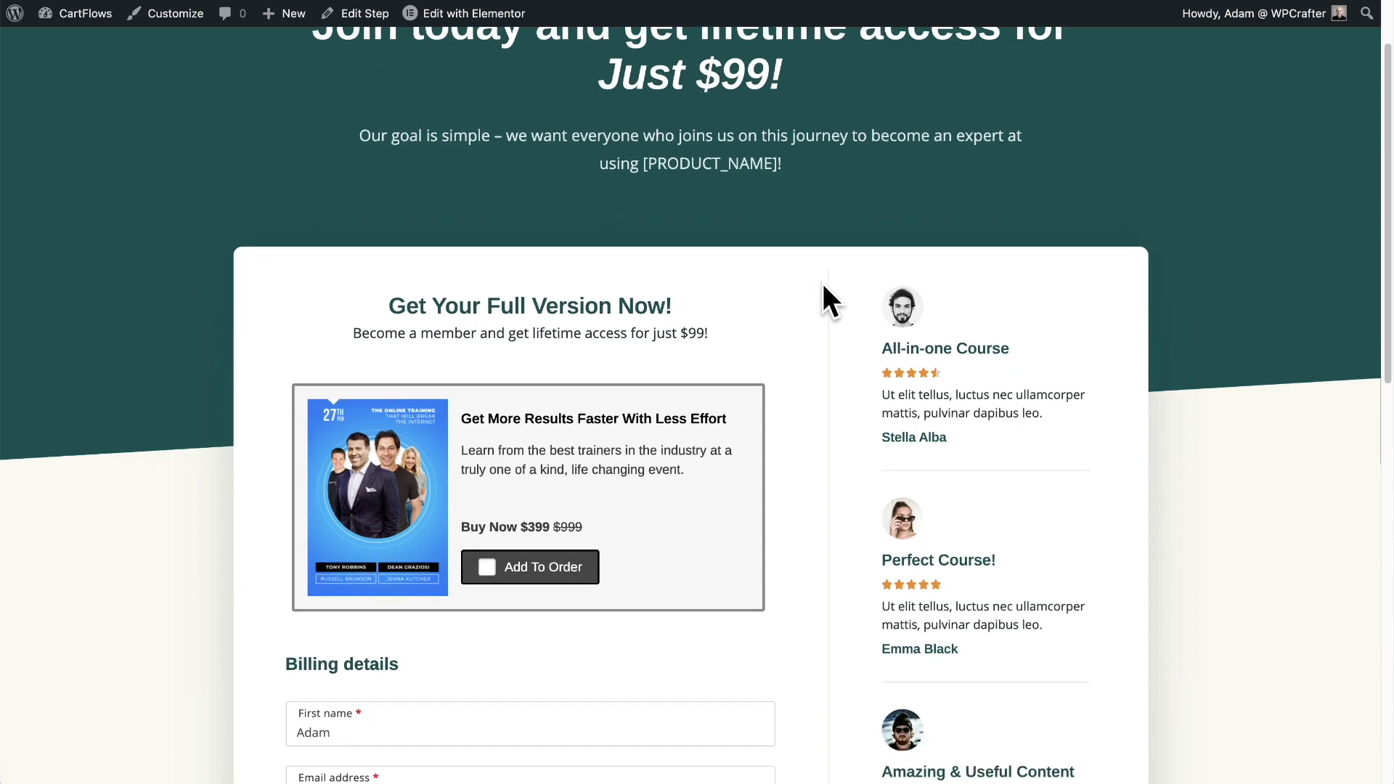
scroll(822, 283, "down", 5)
- Tick the first order bump to add Photoshop Tutor ($399.00), bringing the total to $498.99
left_click(820, 282)
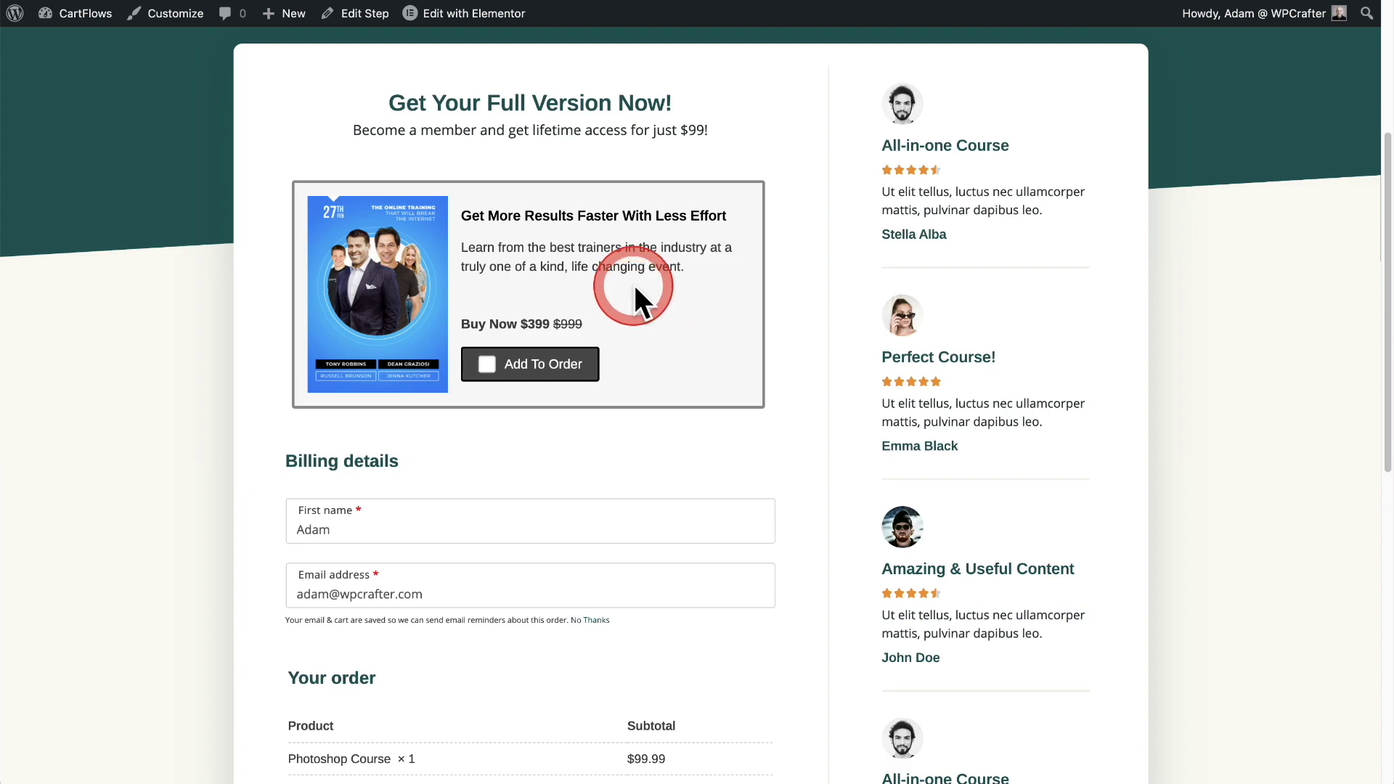
left_click(494, 364)
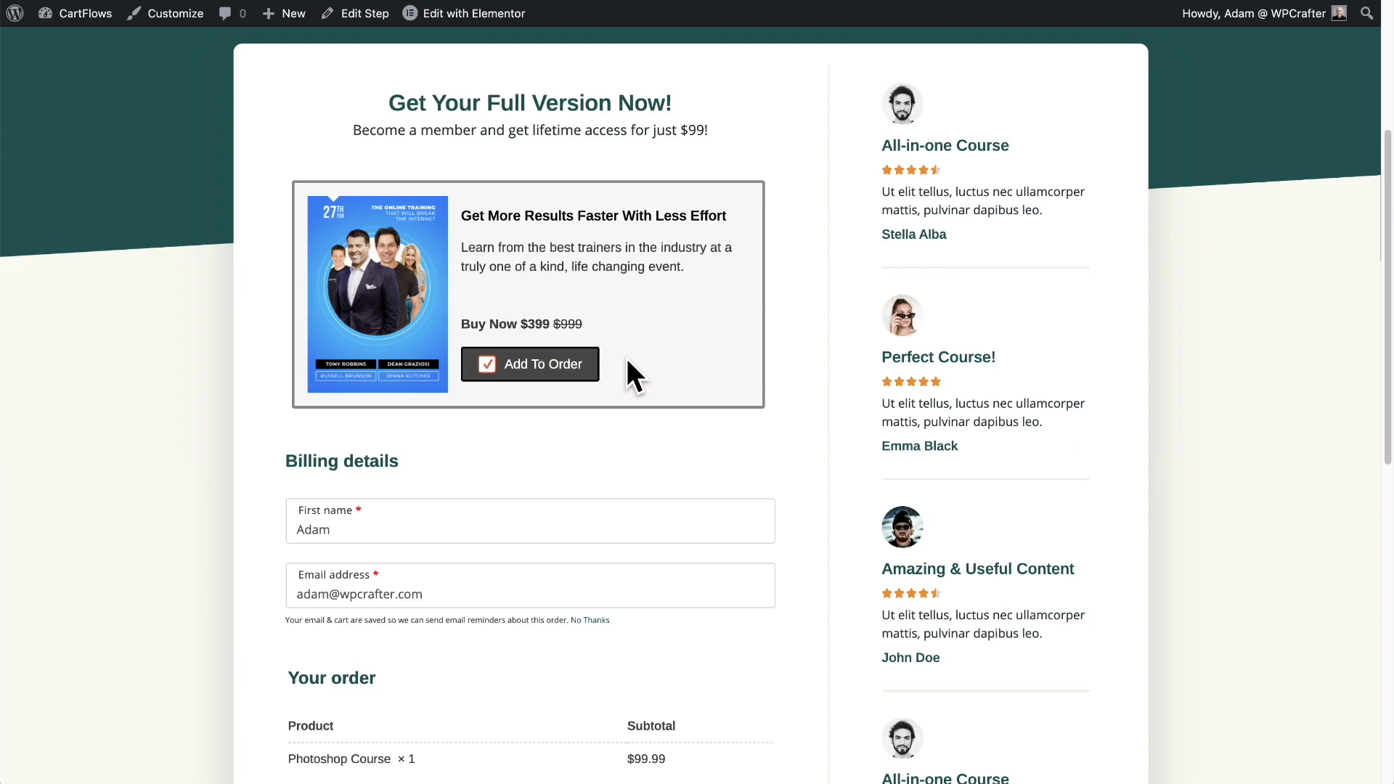
scroll(629, 363, "down", 5)
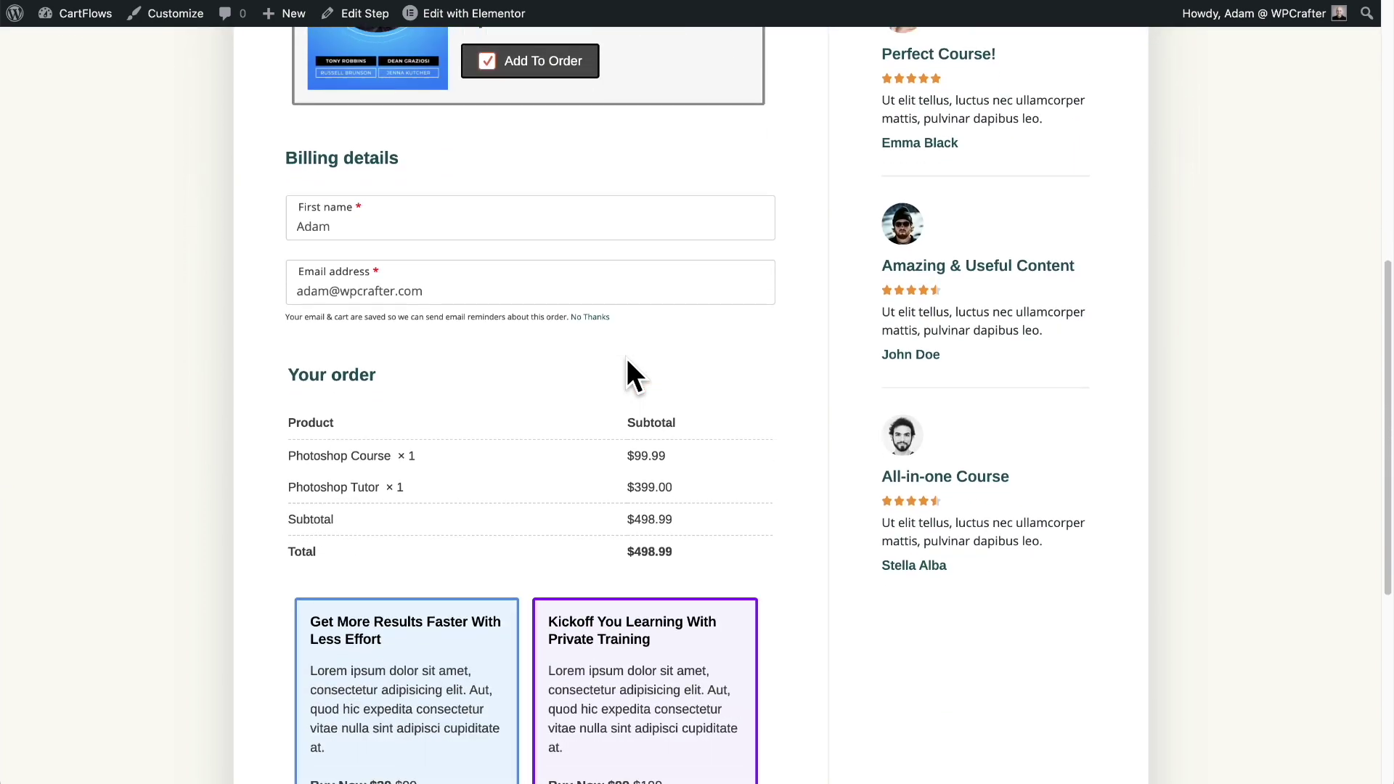
- Tick the purple Private Training bump to add the 1 Hour Consultation, making the total $597.99
scroll(588, 427, "down", 4)
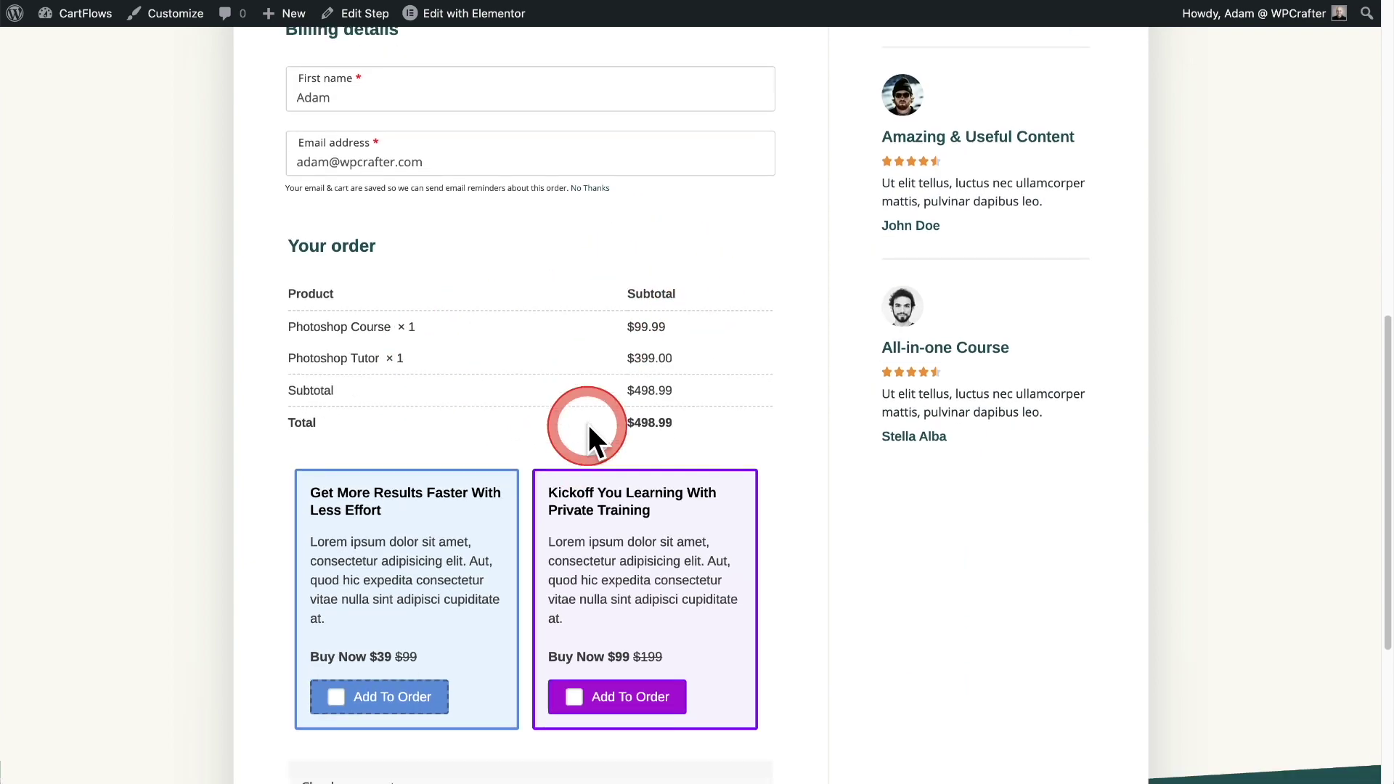
scroll(588, 424, "down", 1)
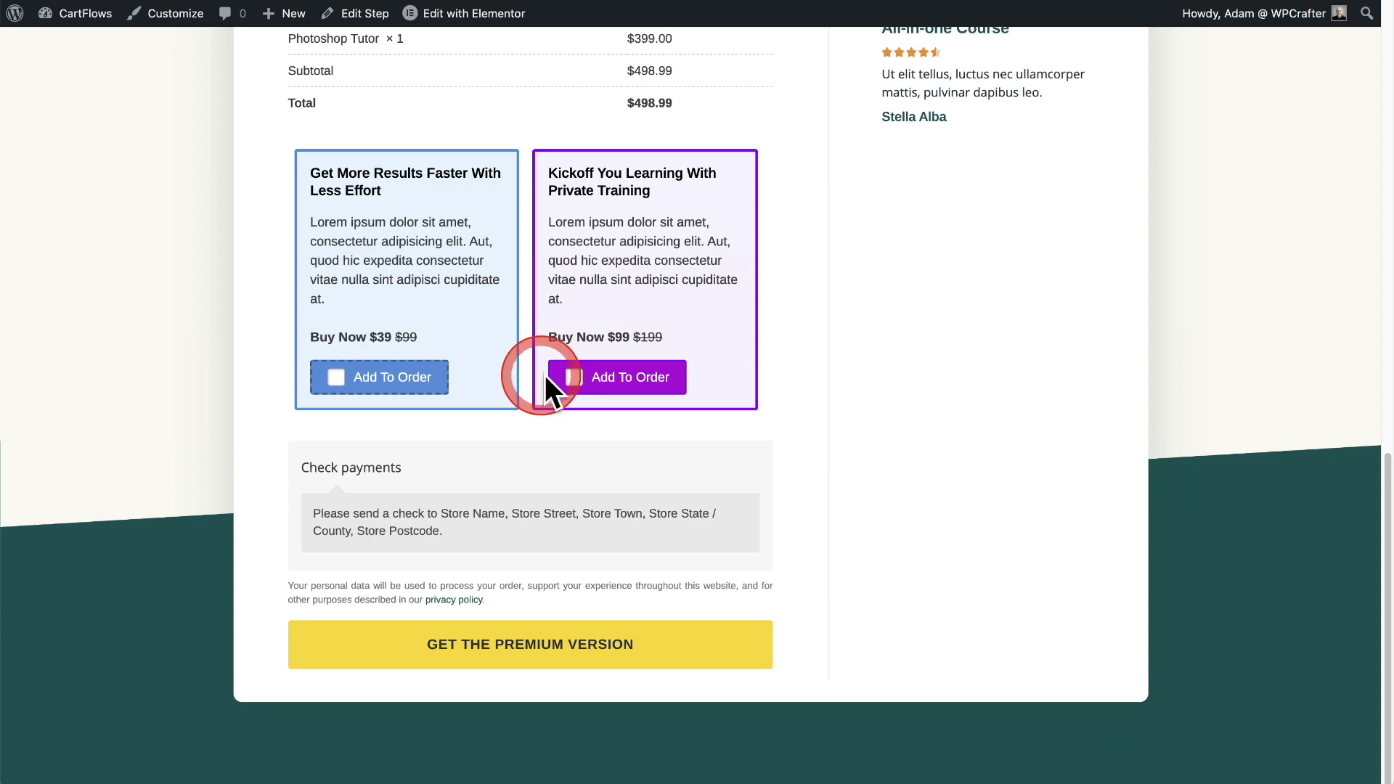
left_click(571, 378)
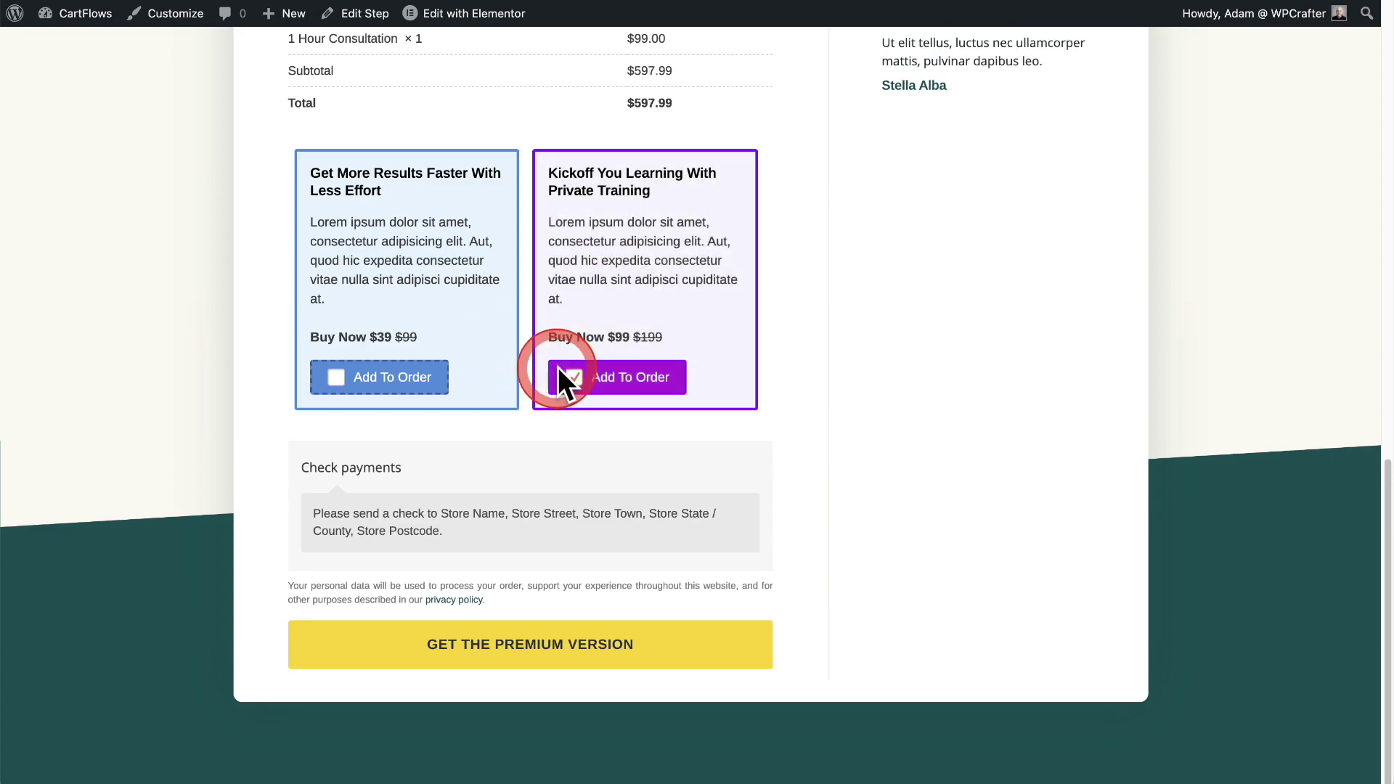
scroll(559, 369, "up", 2)
scroll(558, 367, "down", 4)
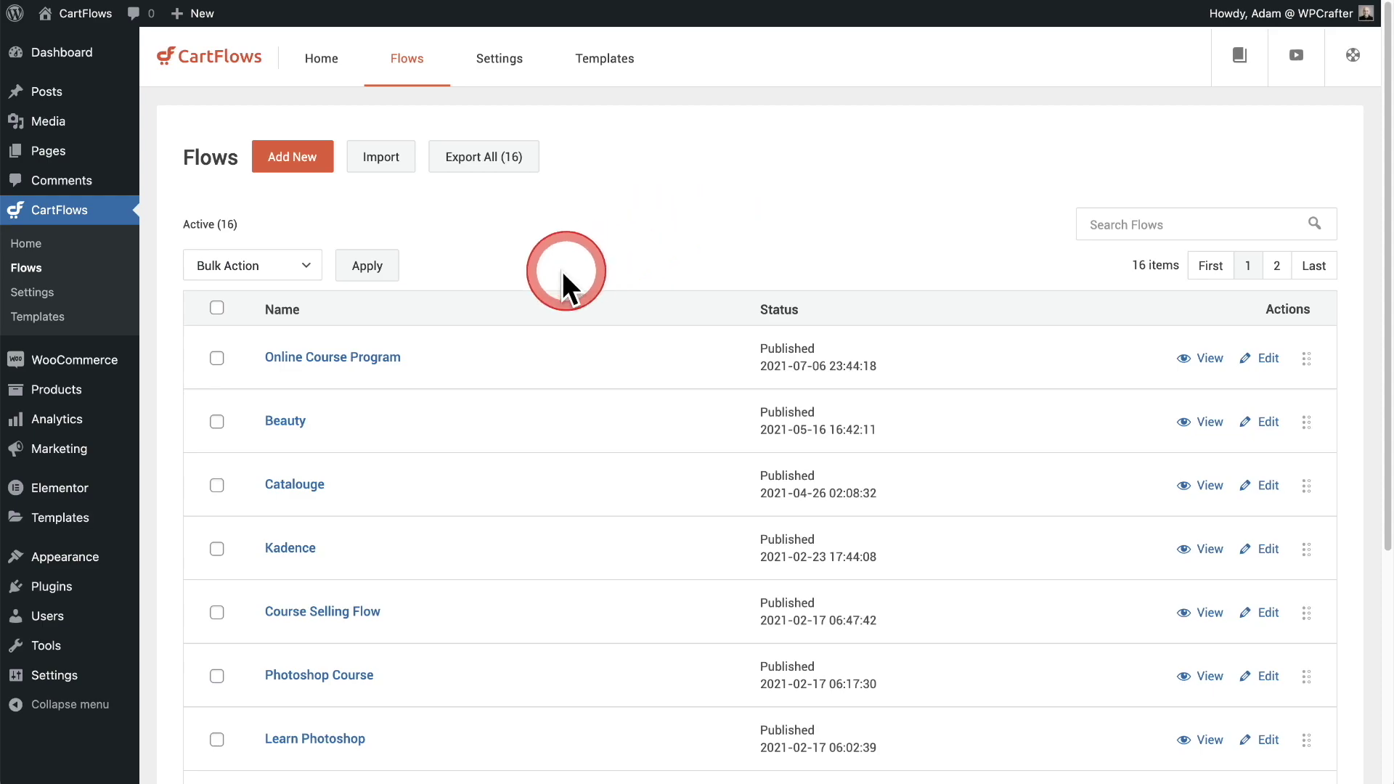
- Open the Online Course Program flow and its Email Marketing Full Access checkout step
left_click(361, 358)
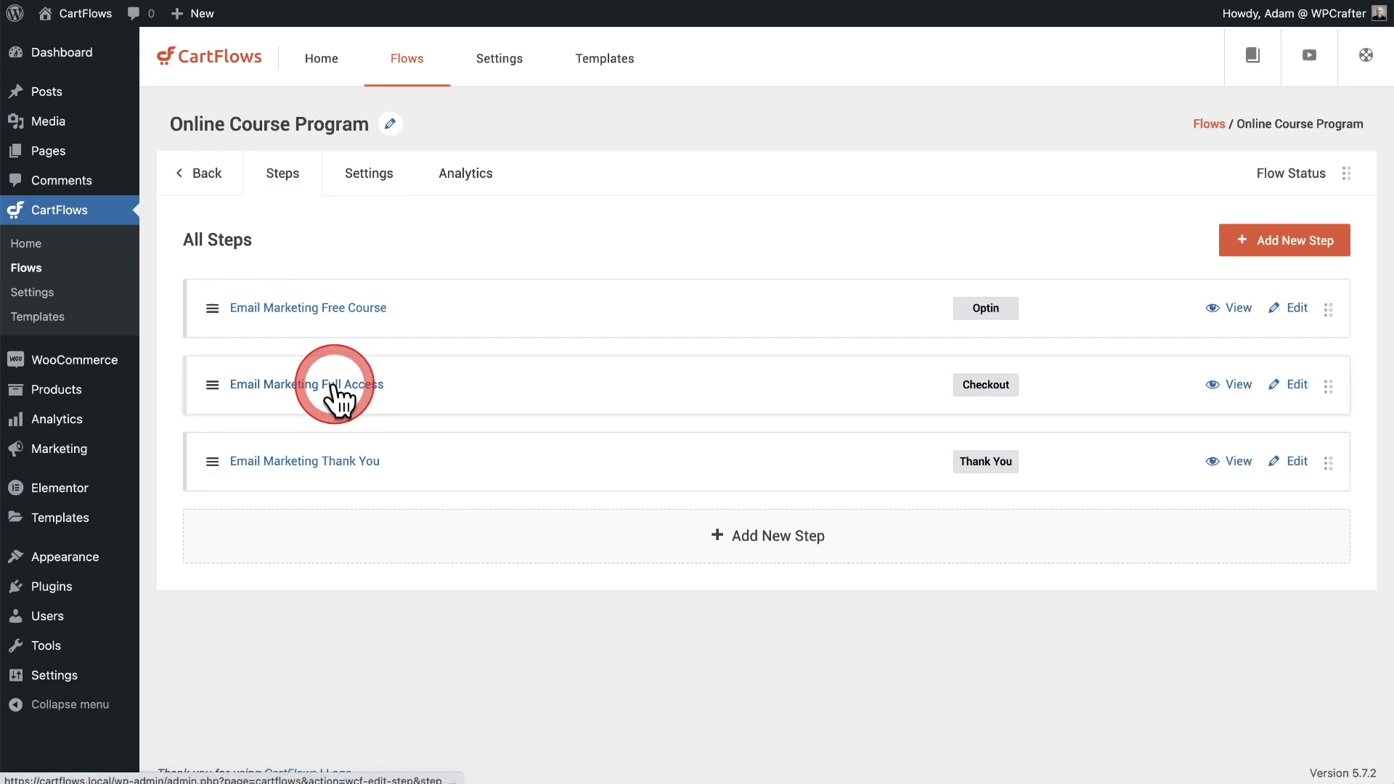
left_click(332, 387)
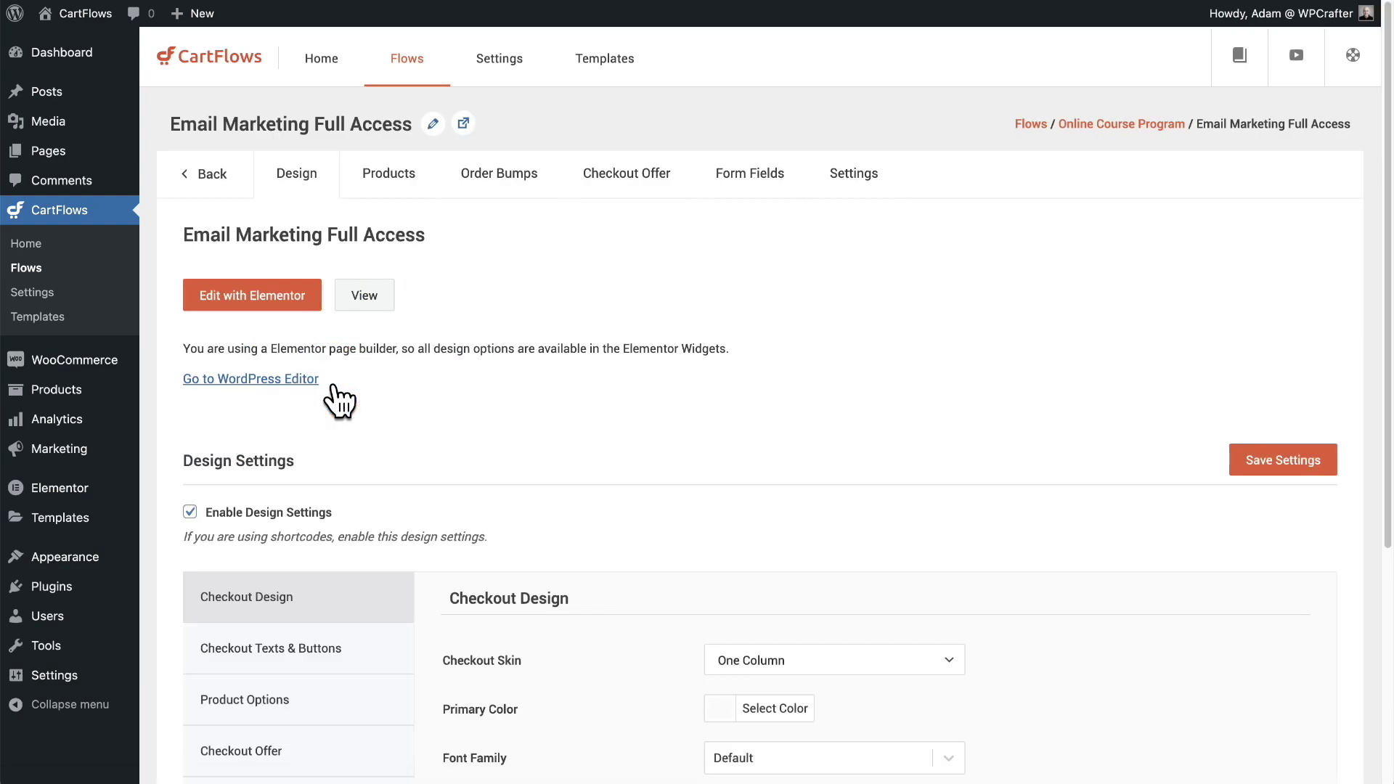
- Show the step's three active order bumps and bring up the Add Order Bump dialog
left_click(491, 191)
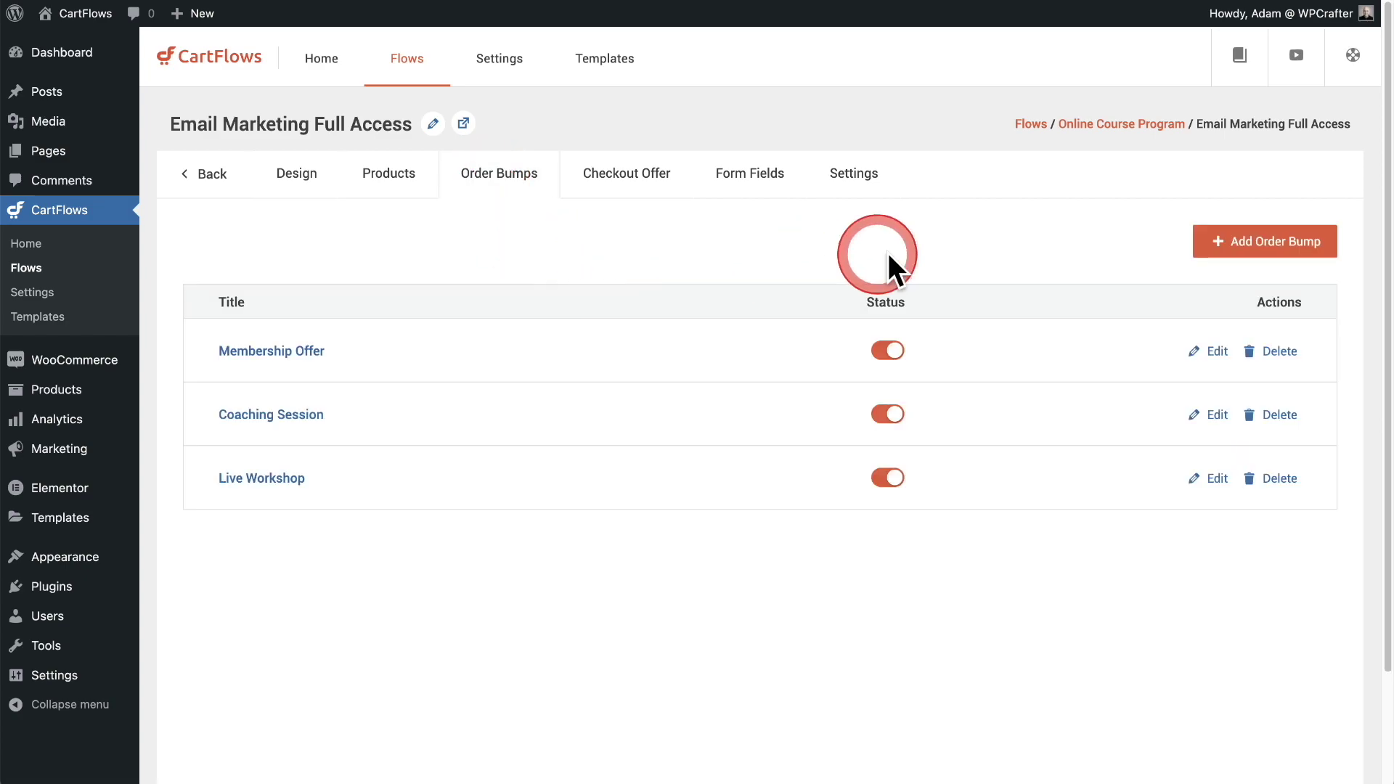
left_click(1244, 242)
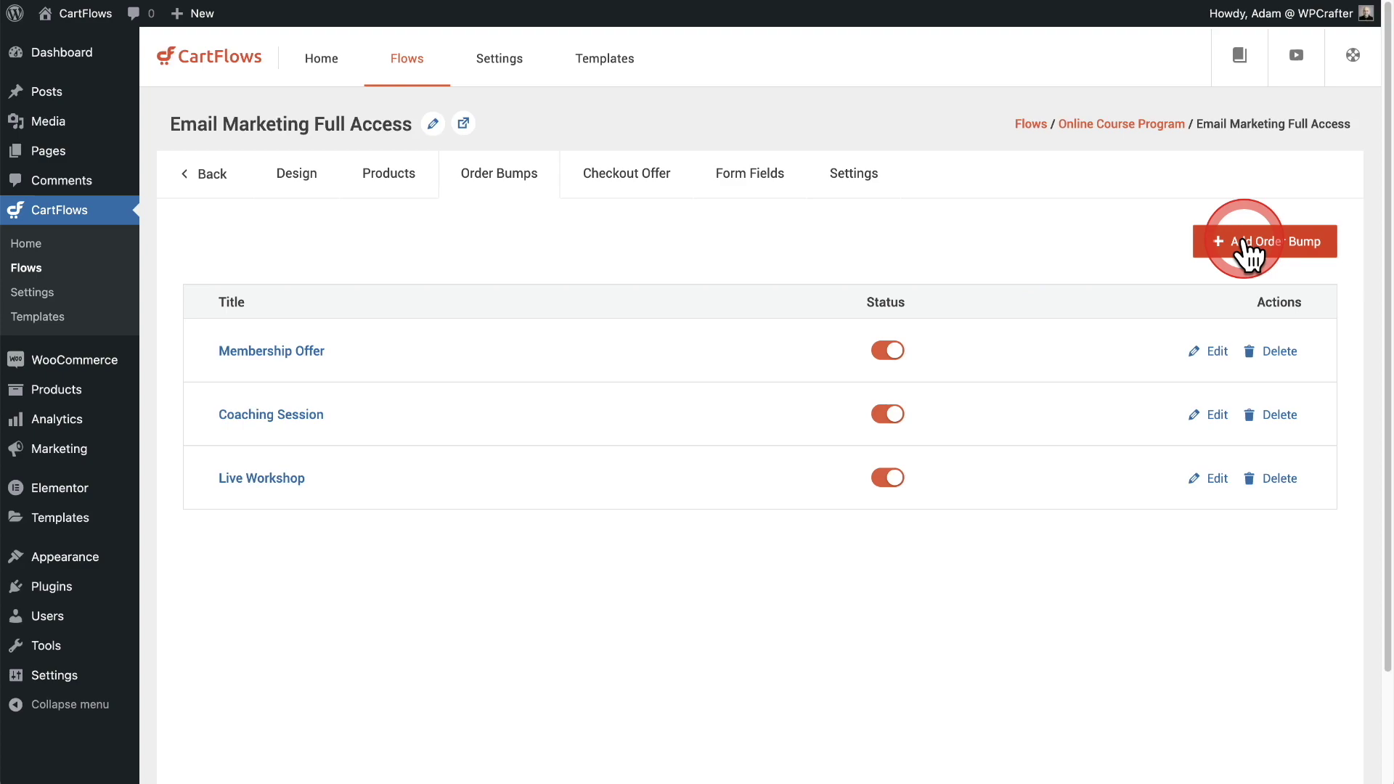
left_click_drag(1244, 243, 973, 236)
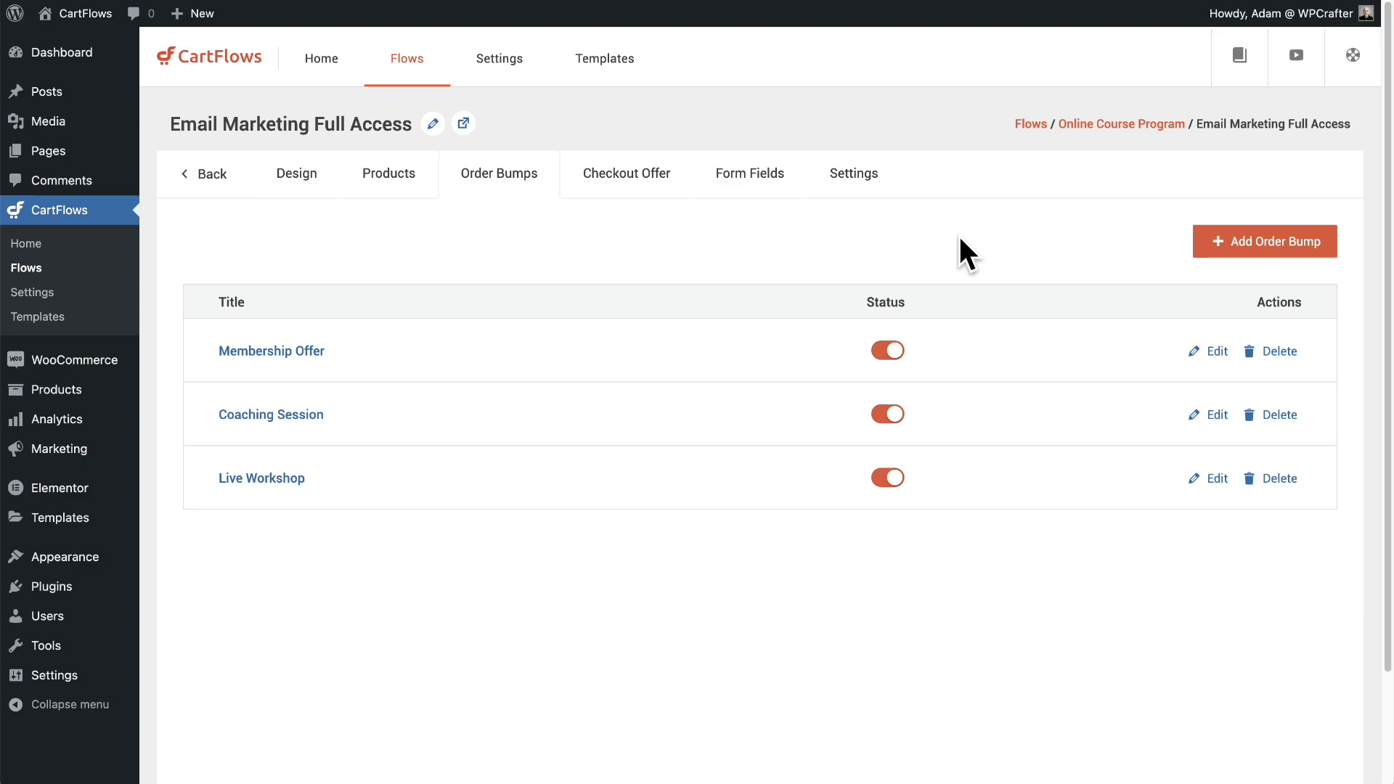
left_click(889, 479)
- Add a fourth order bump titled 'One On One Zoom Call' to the checkout step
left_click(1239, 249)
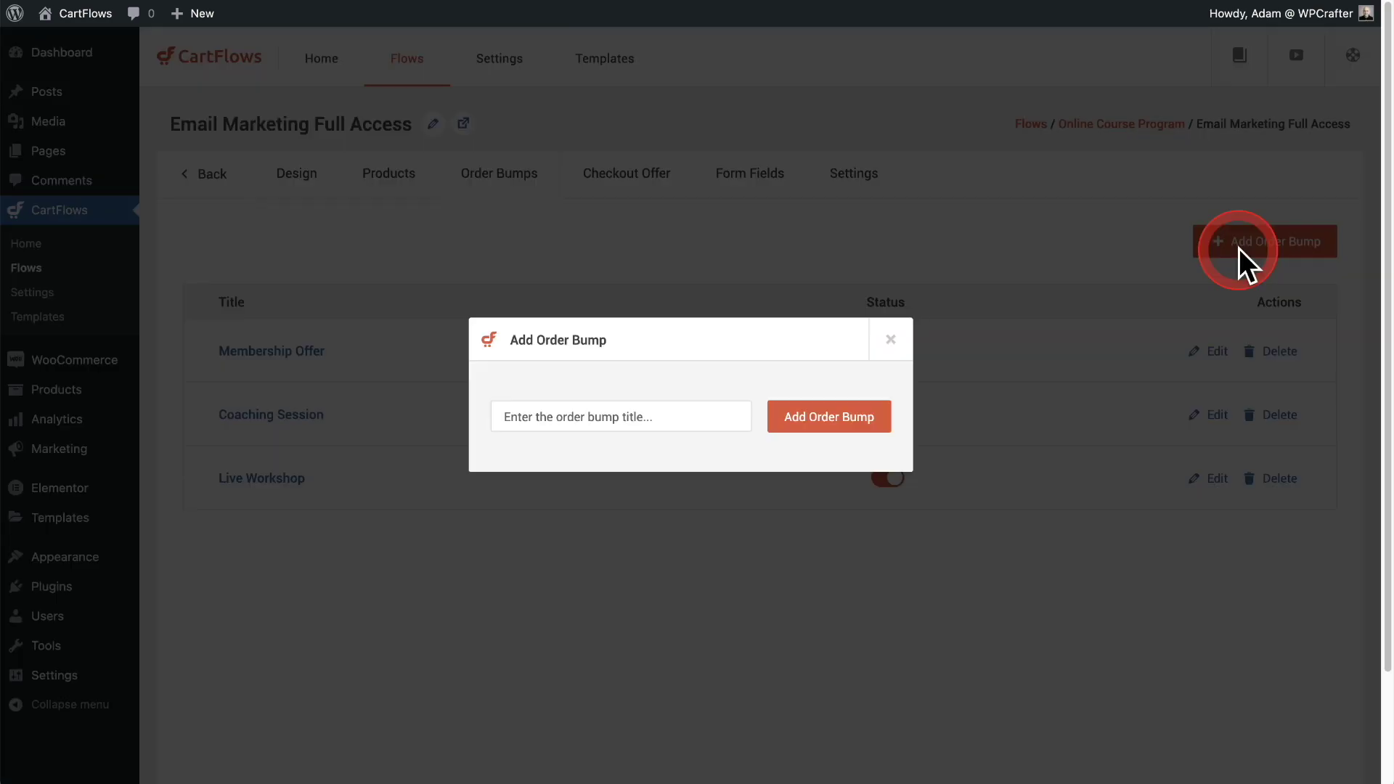
left_click(651, 415)
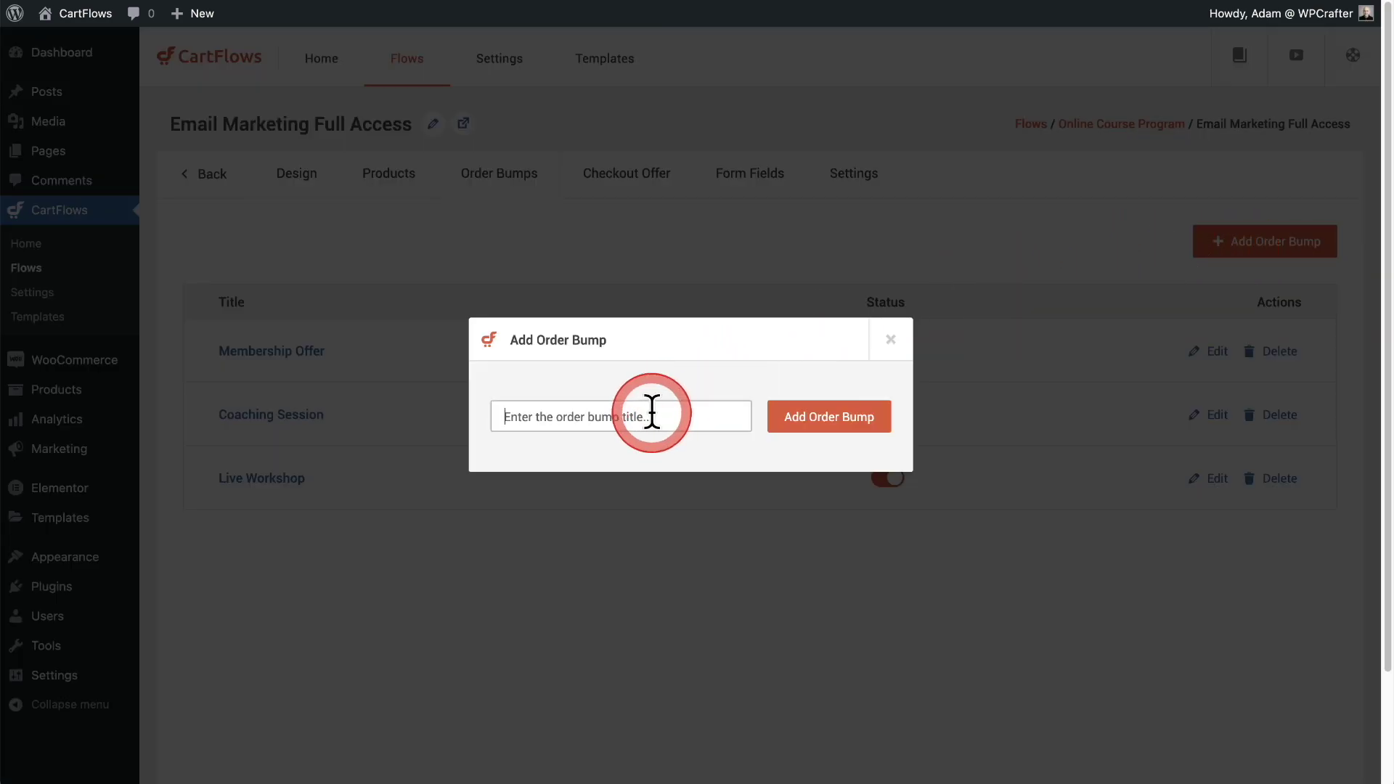
type("One On One Zoom Call")
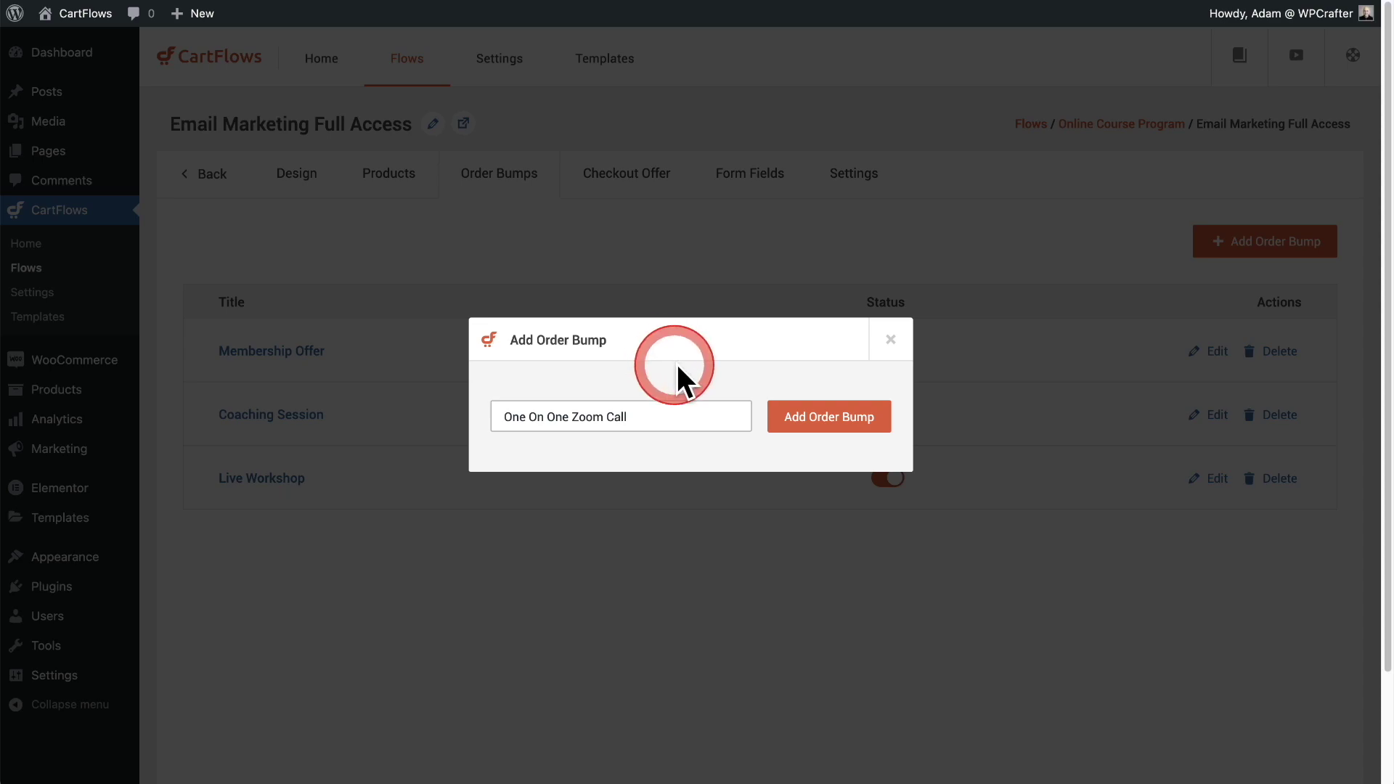
left_click(825, 419)
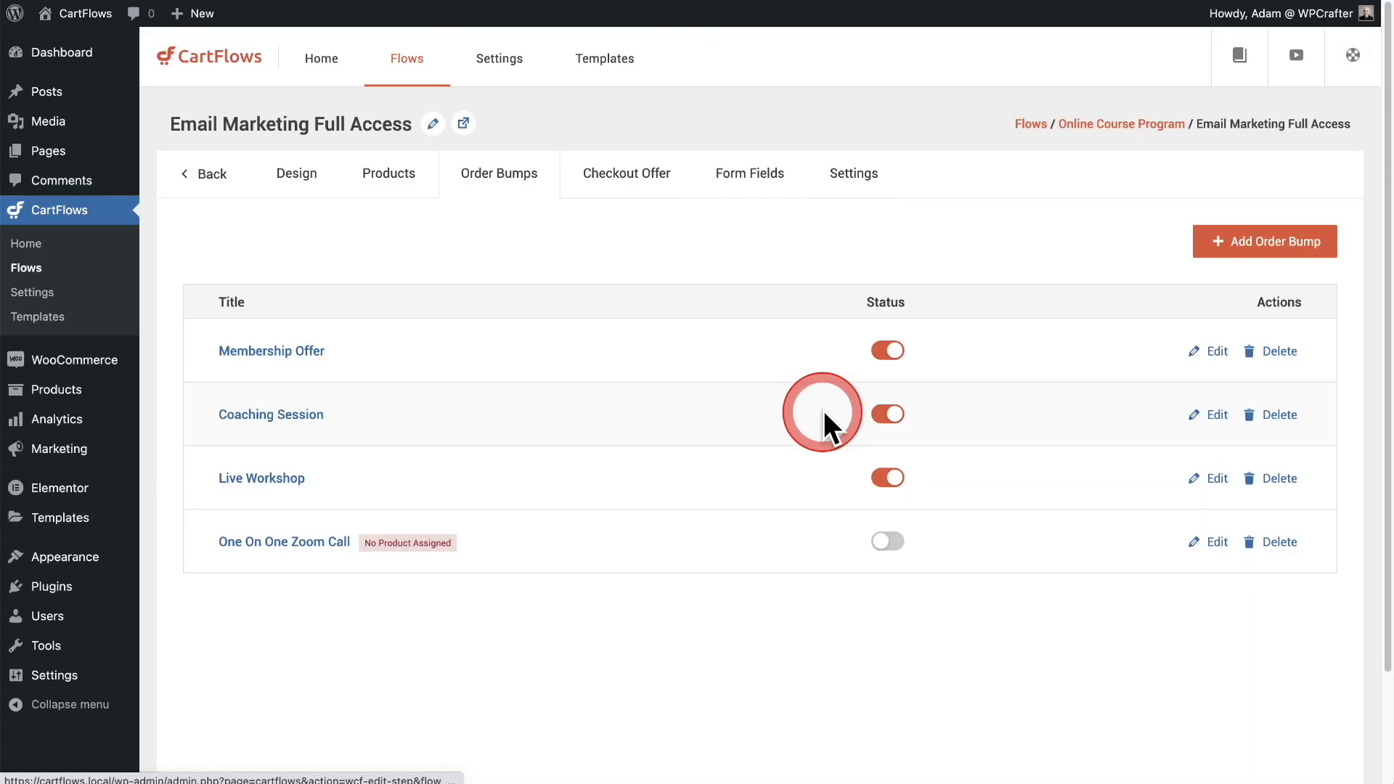
- Open the One On One Zoom Call bump, look over its product search, then view its Design settings
left_click(313, 542)
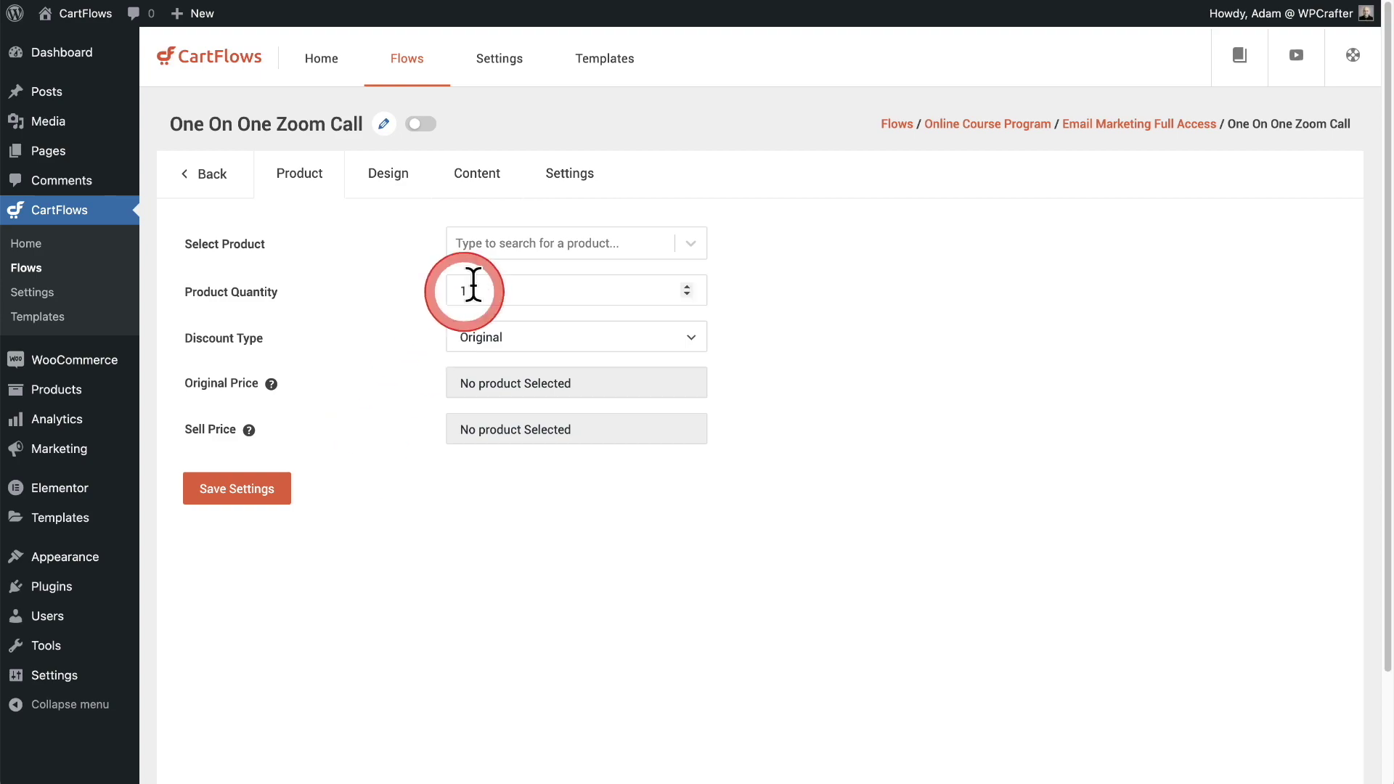
left_click(529, 242)
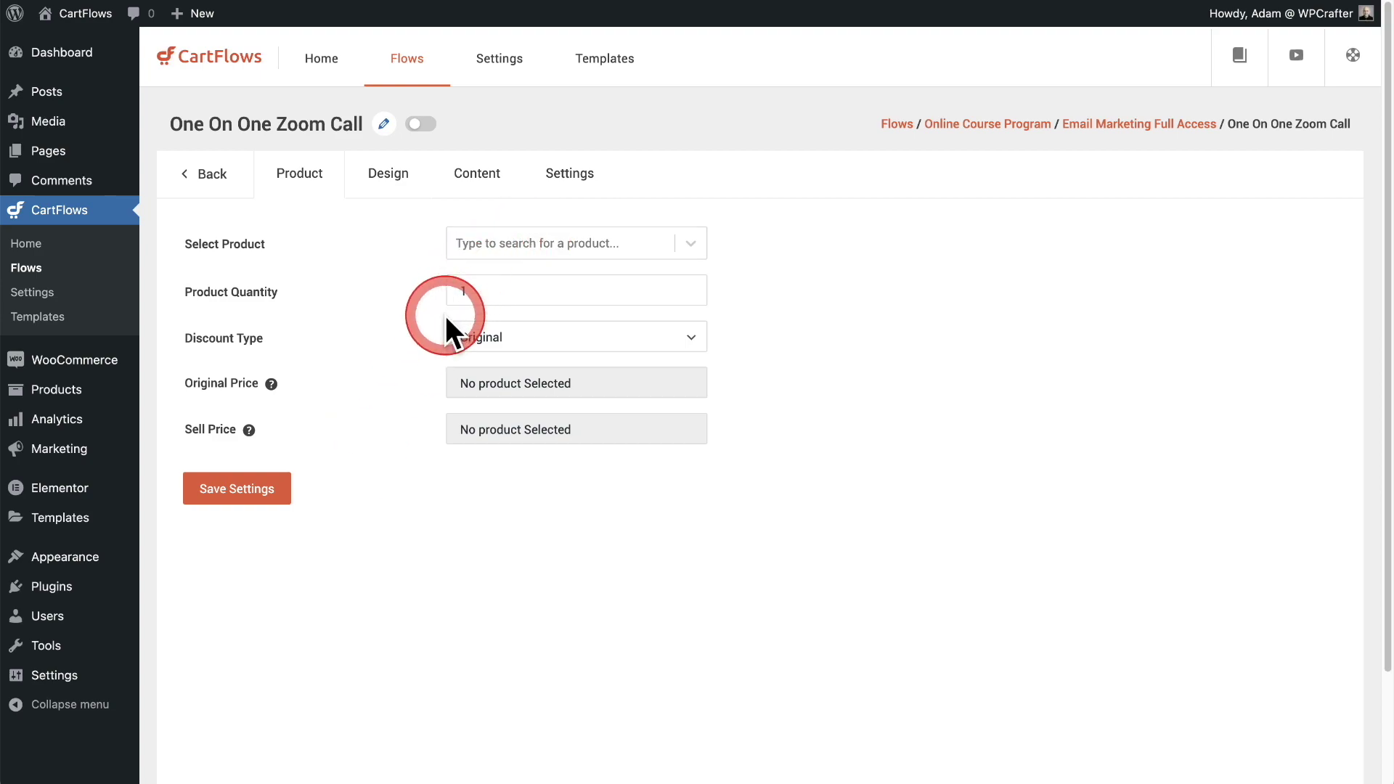
left_click(435, 333)
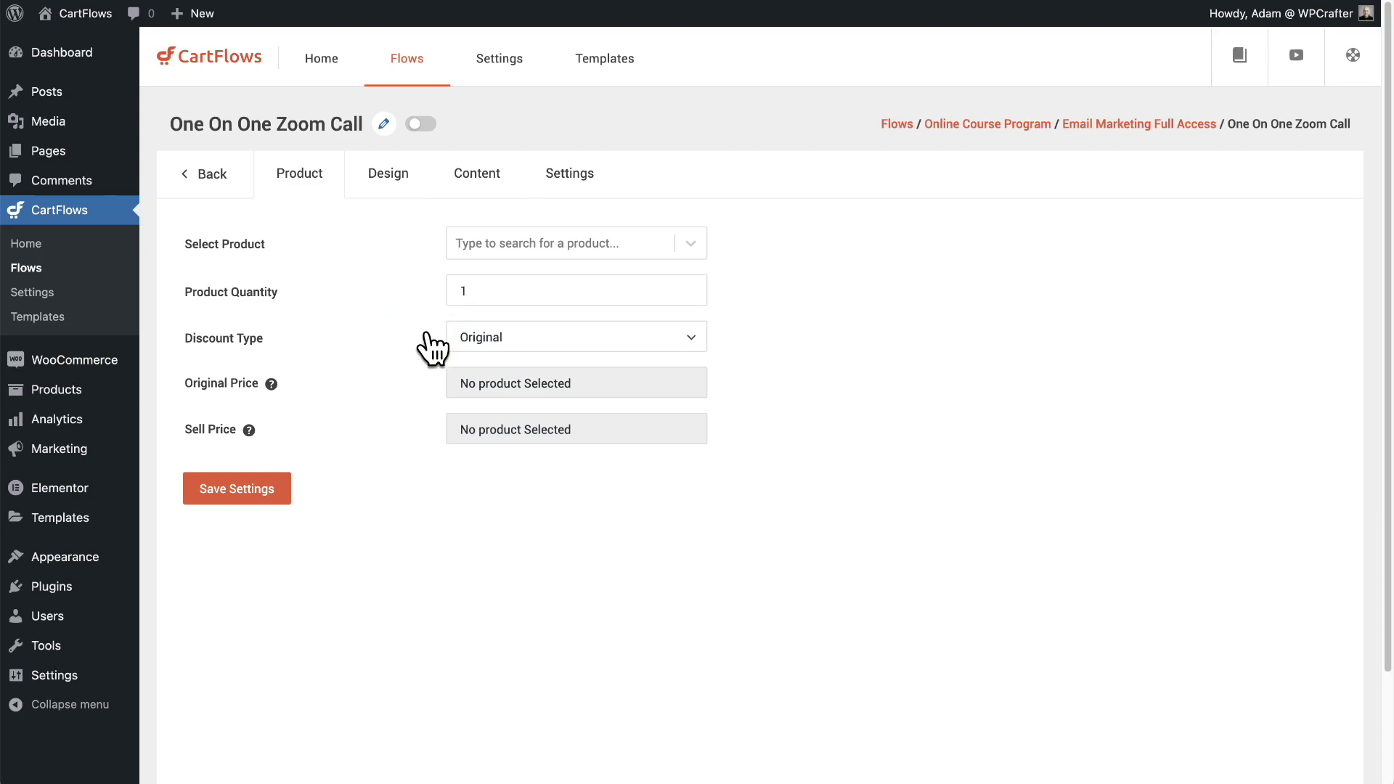
left_click(421, 311)
- Show the Zoom call bump's design settings with the Style 1 preview
left_click(381, 182)
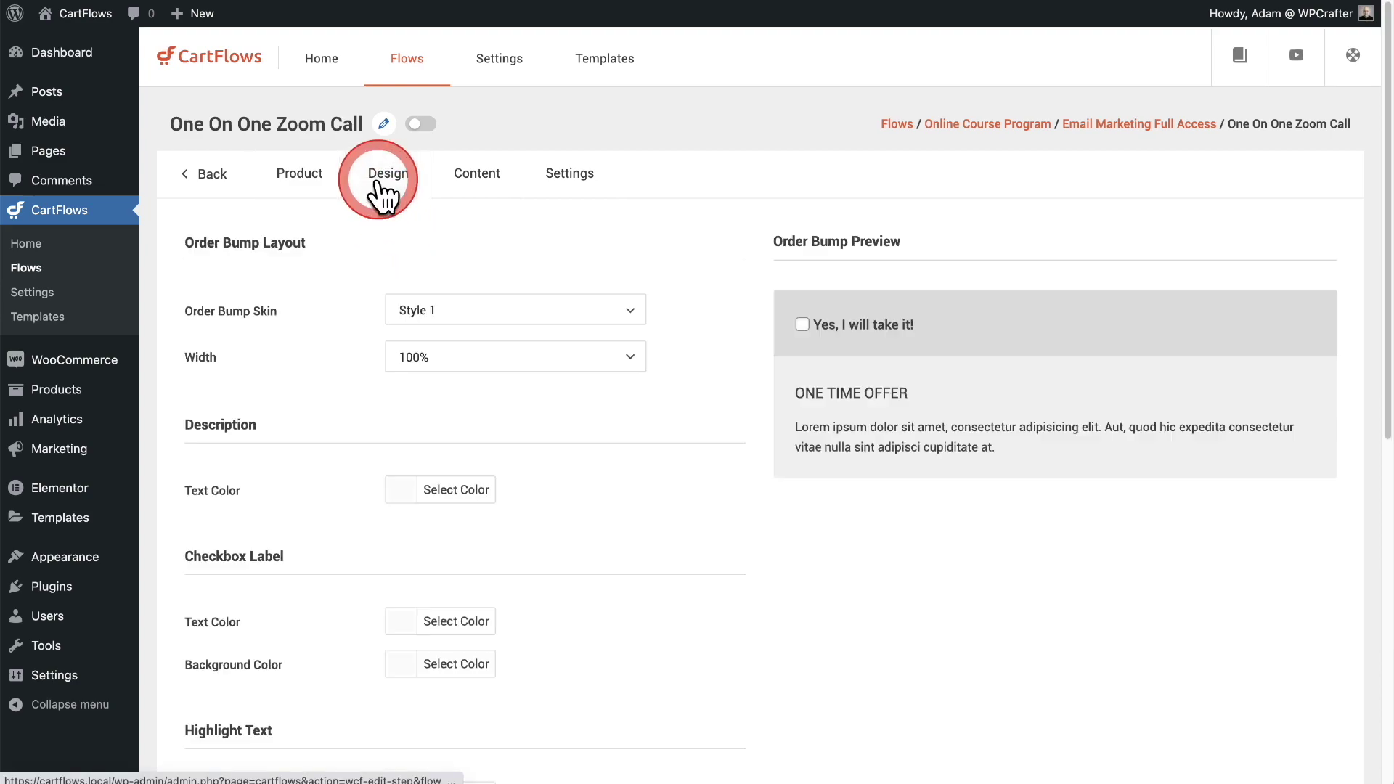
left_click(460, 268)
left_click(1058, 411)
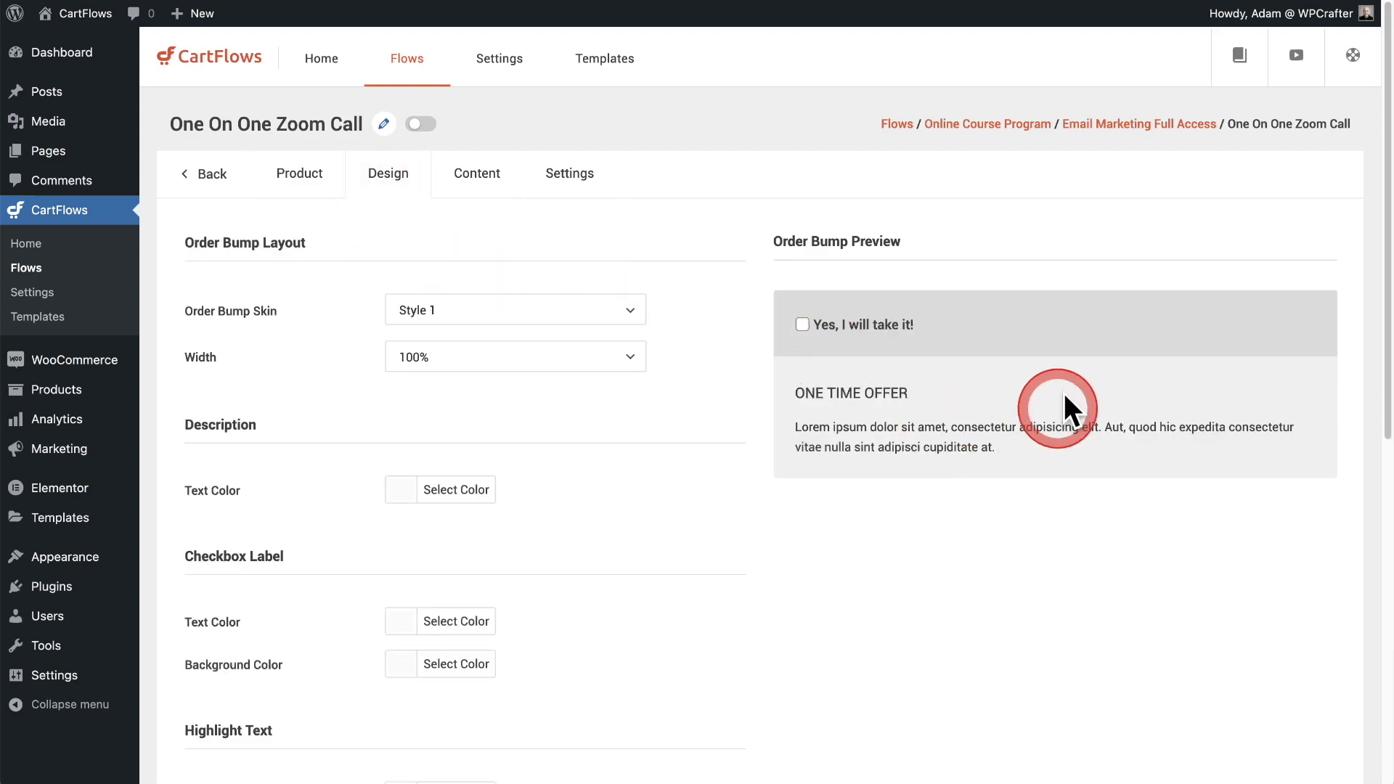
left_click(1011, 246)
left_click(954, 526)
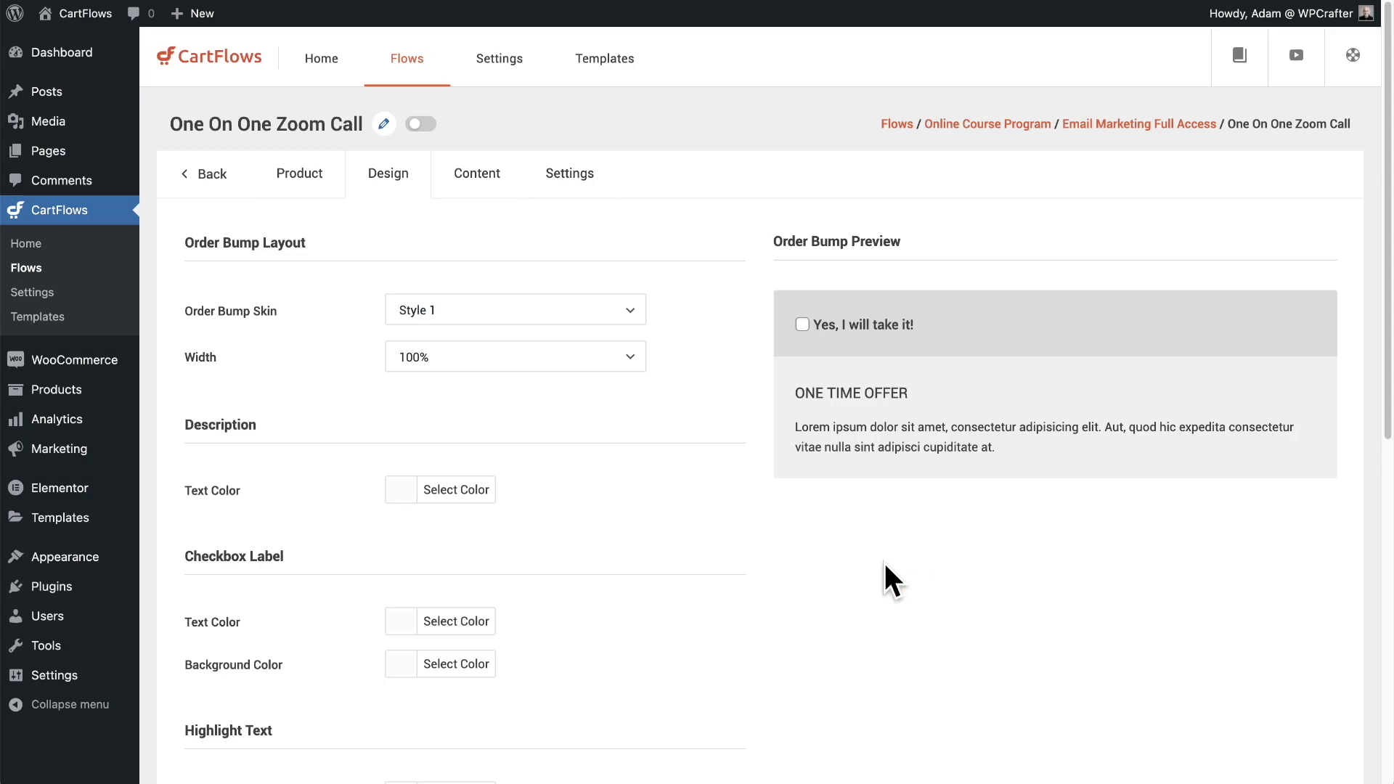
left_click(789, 531)
- Try the Style 2, 3 and 4 skins, then settle on Style 5
left_click(501, 323)
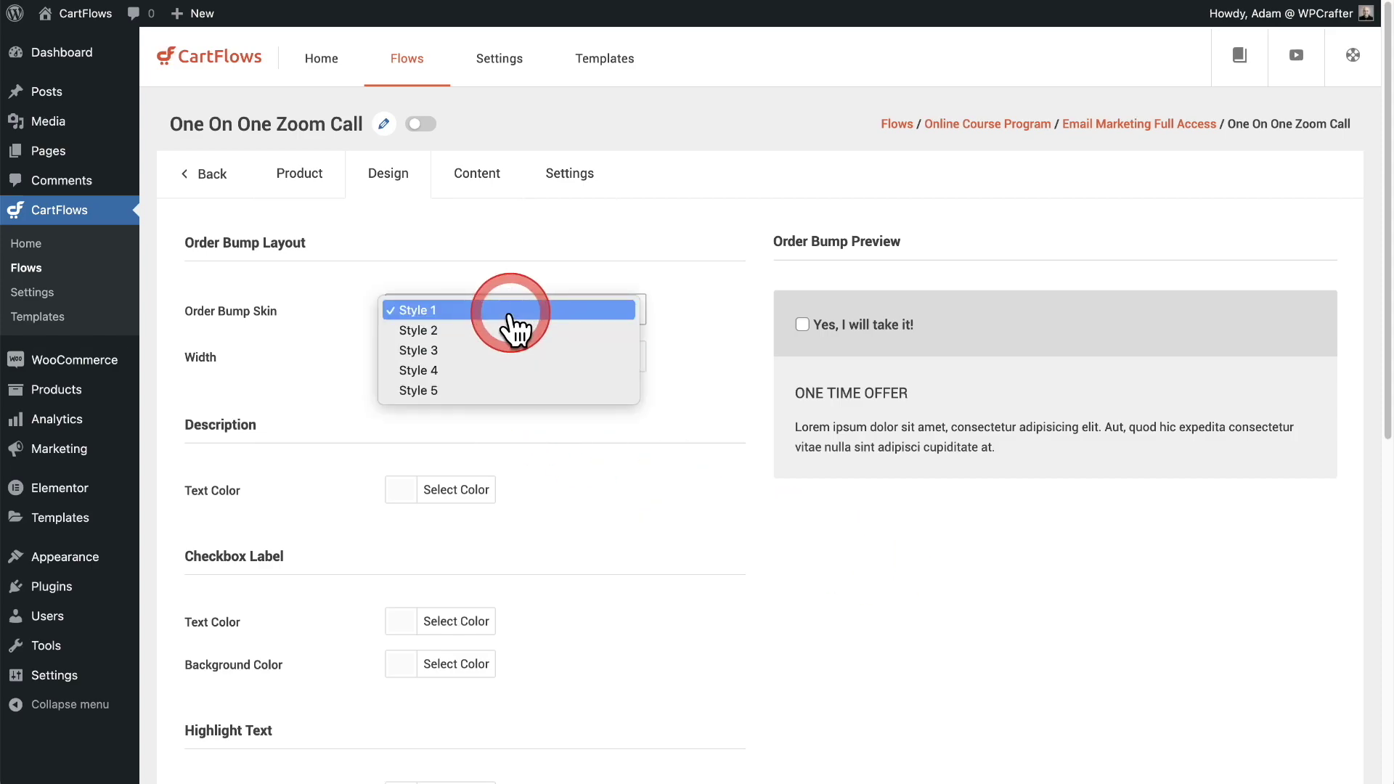
left_click(512, 330)
left_click(515, 321)
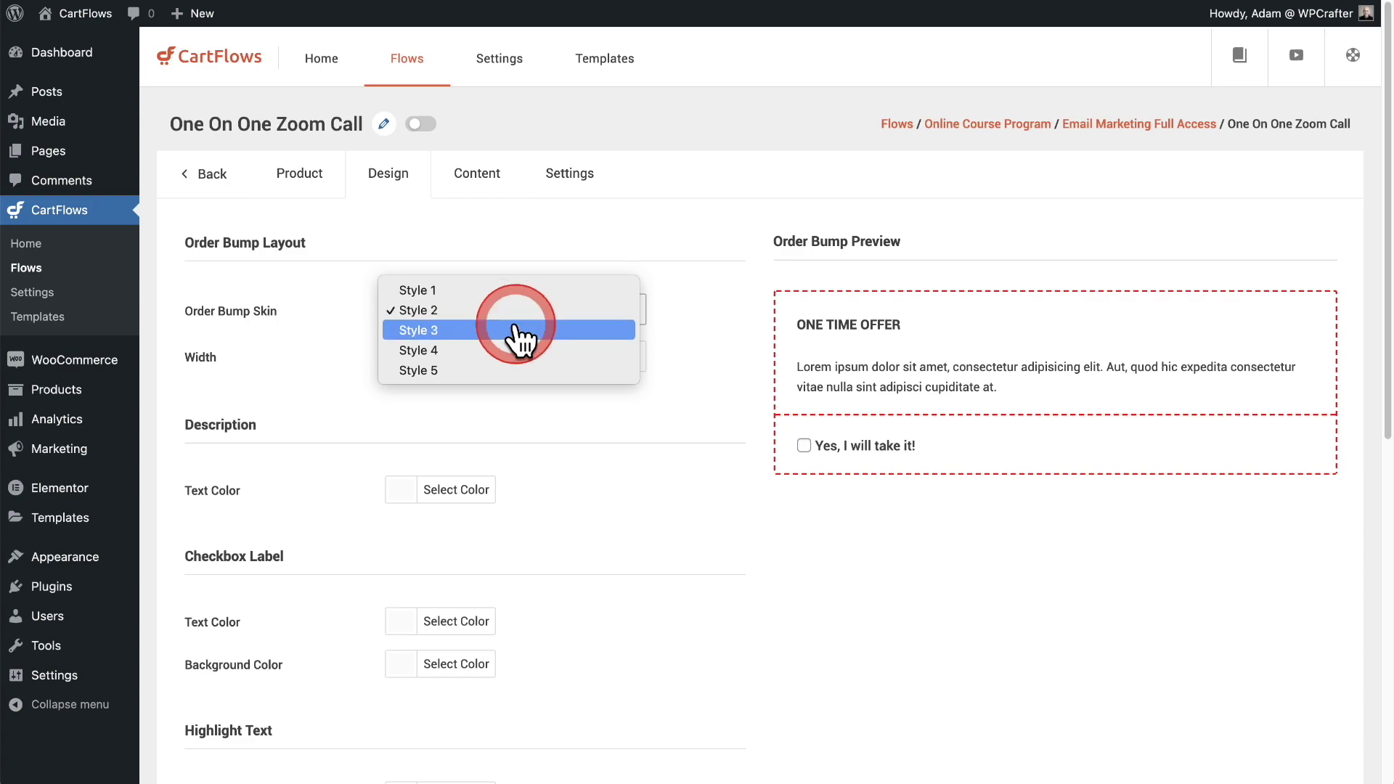
left_click(515, 330)
left_click(514, 329)
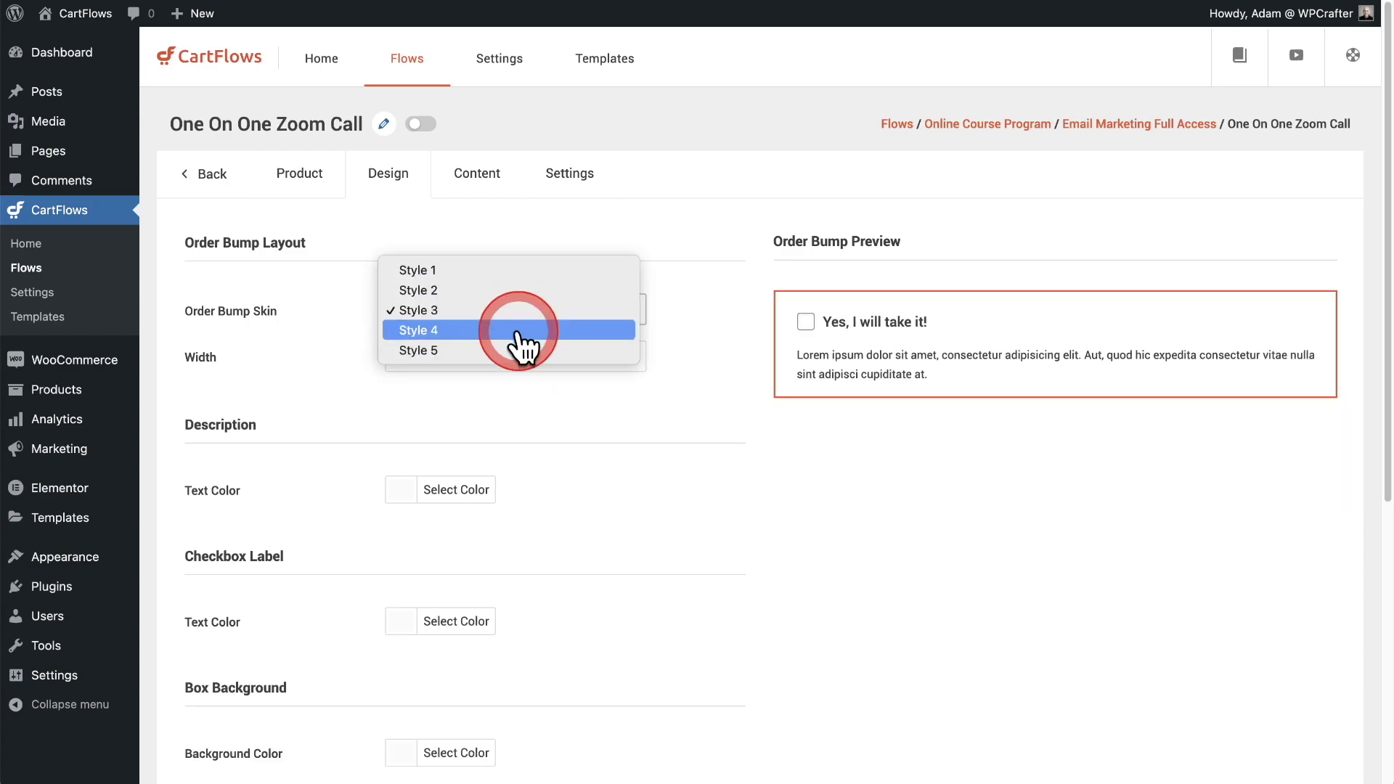
left_click(517, 330)
left_click(518, 325)
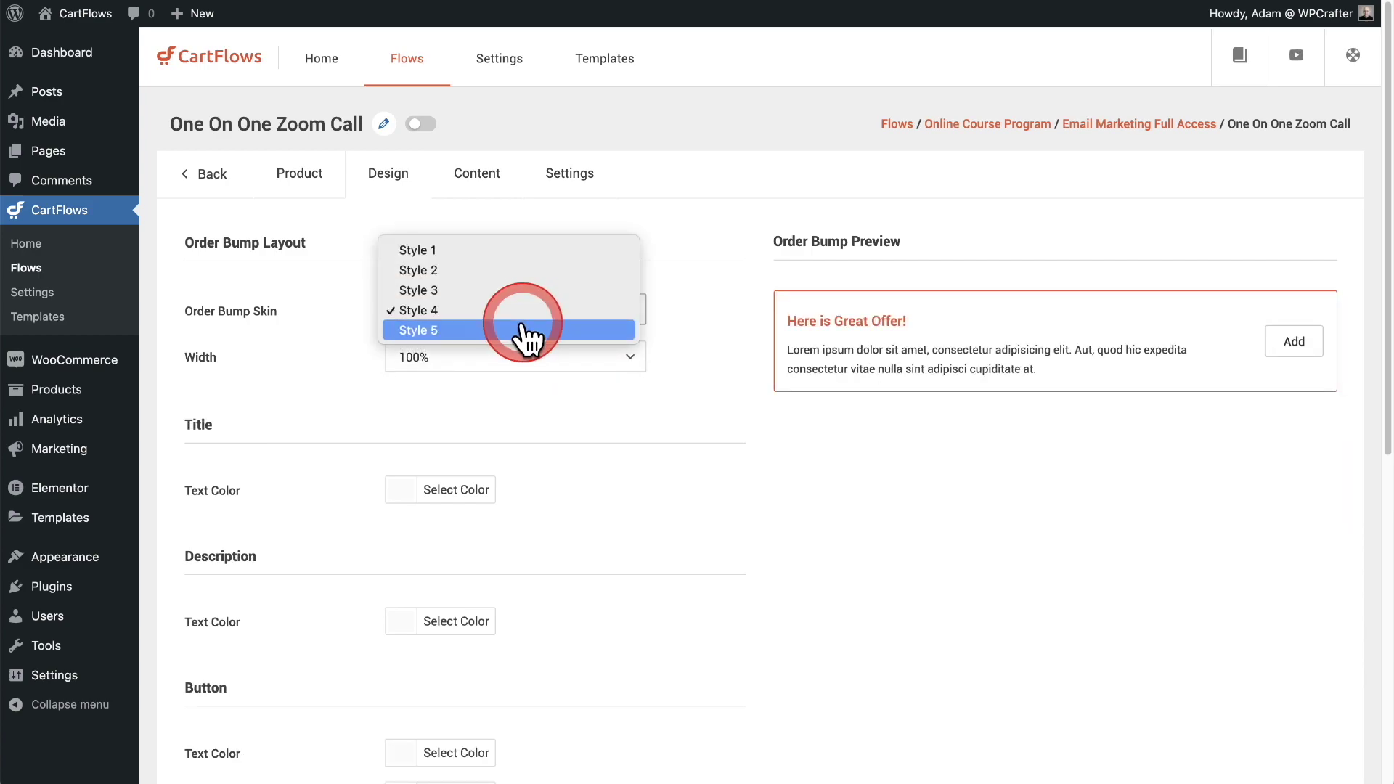
left_click(524, 331)
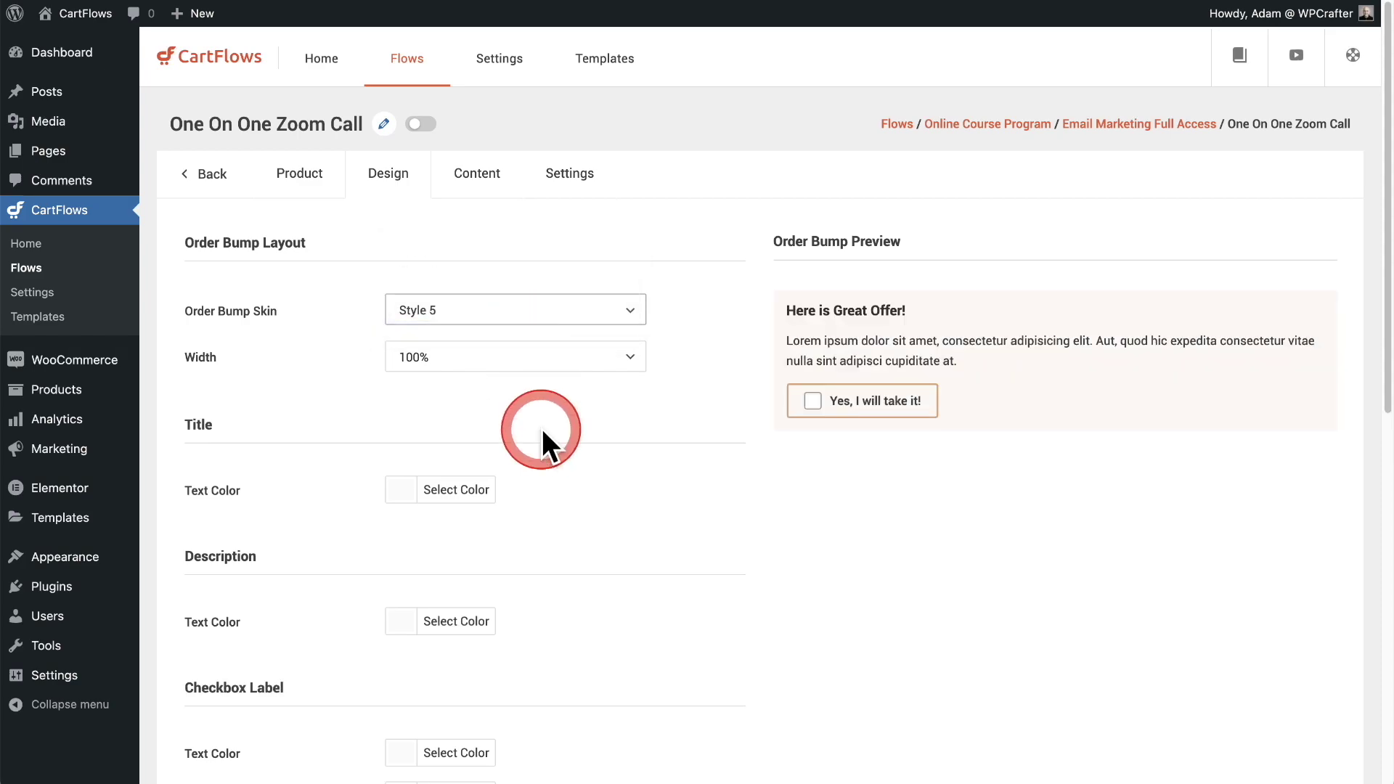
- Look through the remaining design options of the Style 5 bump
left_click(668, 411)
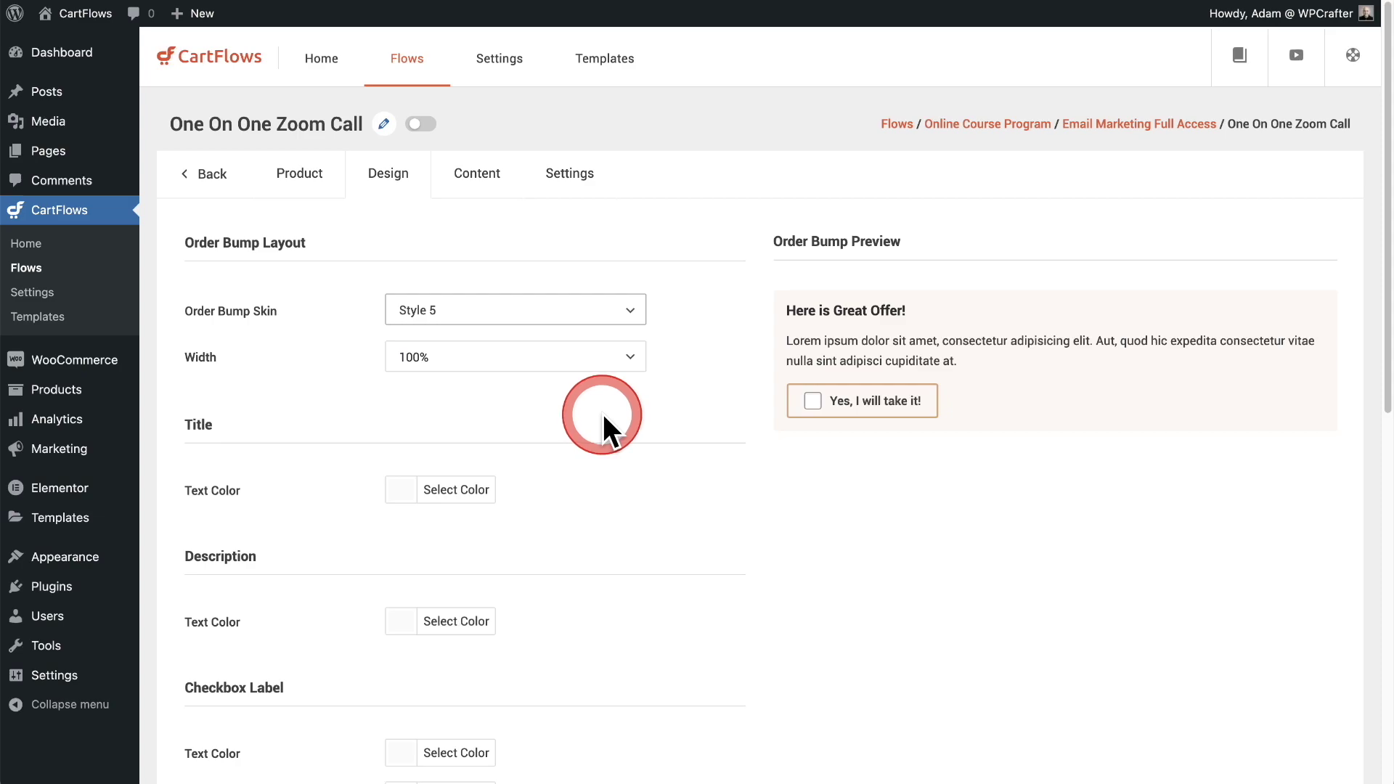
scroll(603, 414, "down", 4)
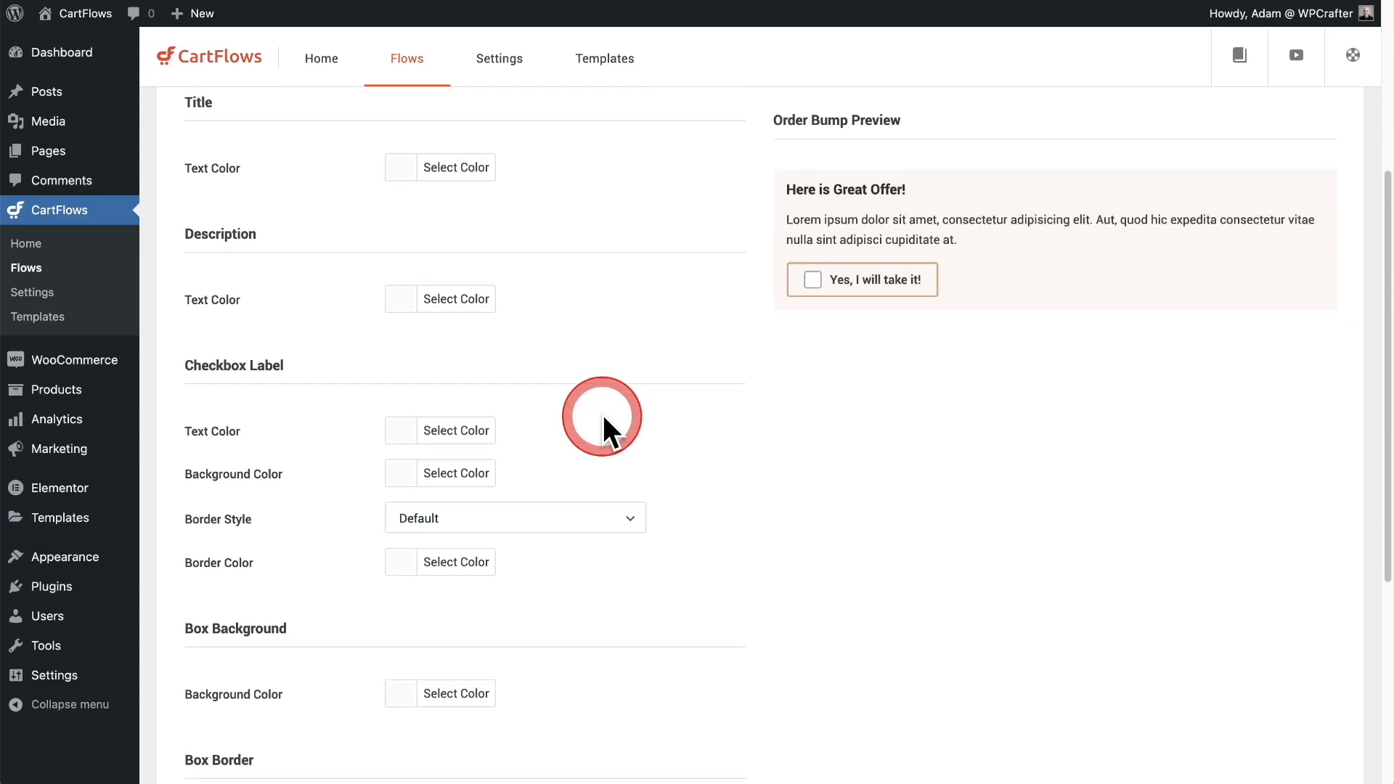
scroll(604, 419, "down", 4)
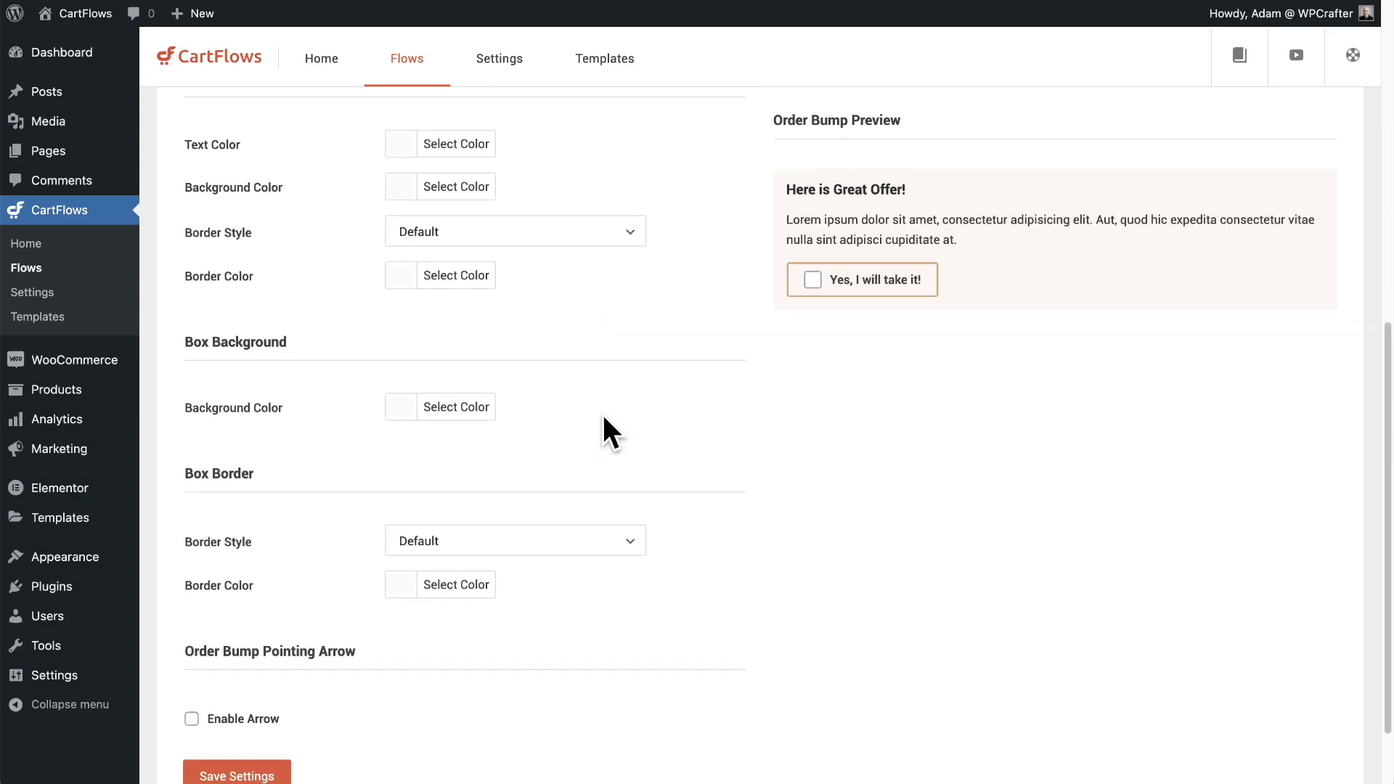
scroll(603, 418, "down", 2)
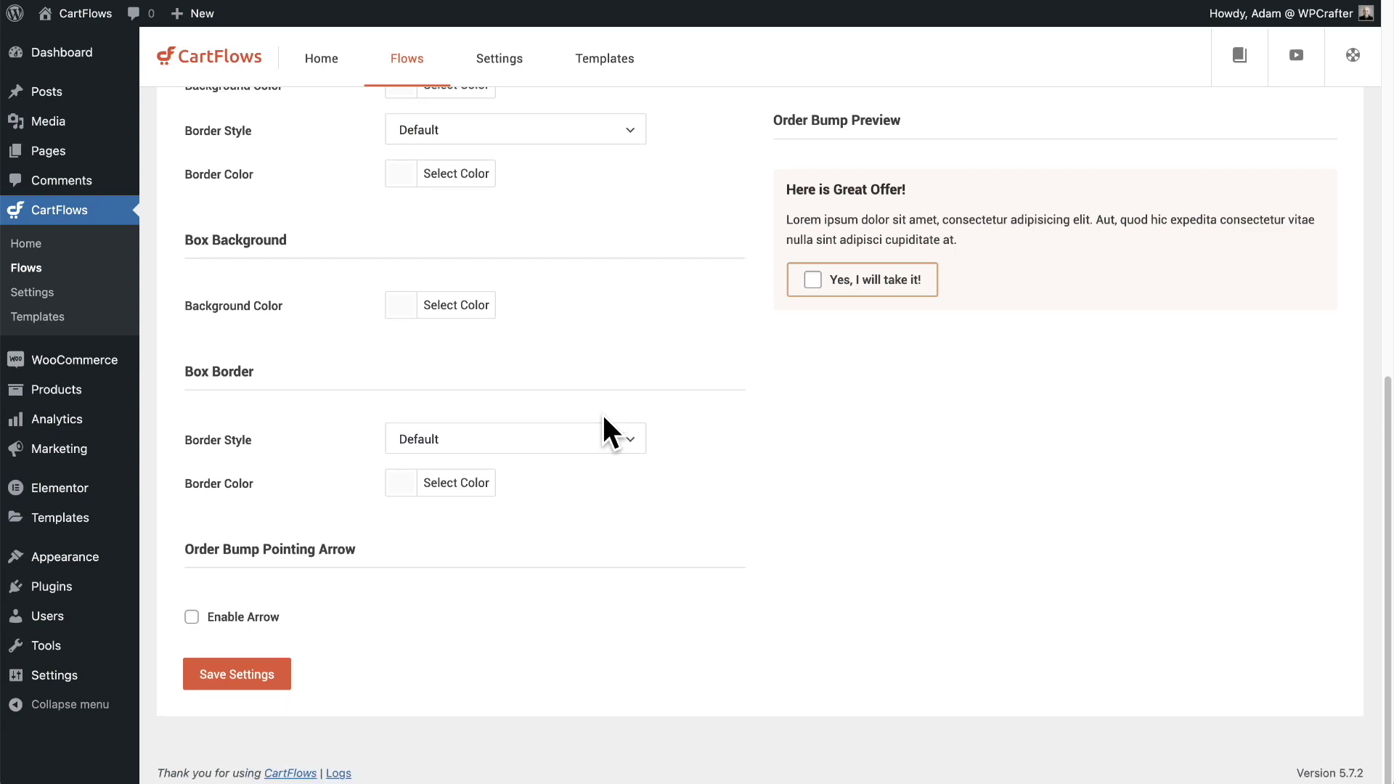
scroll(602, 415, "up", 10)
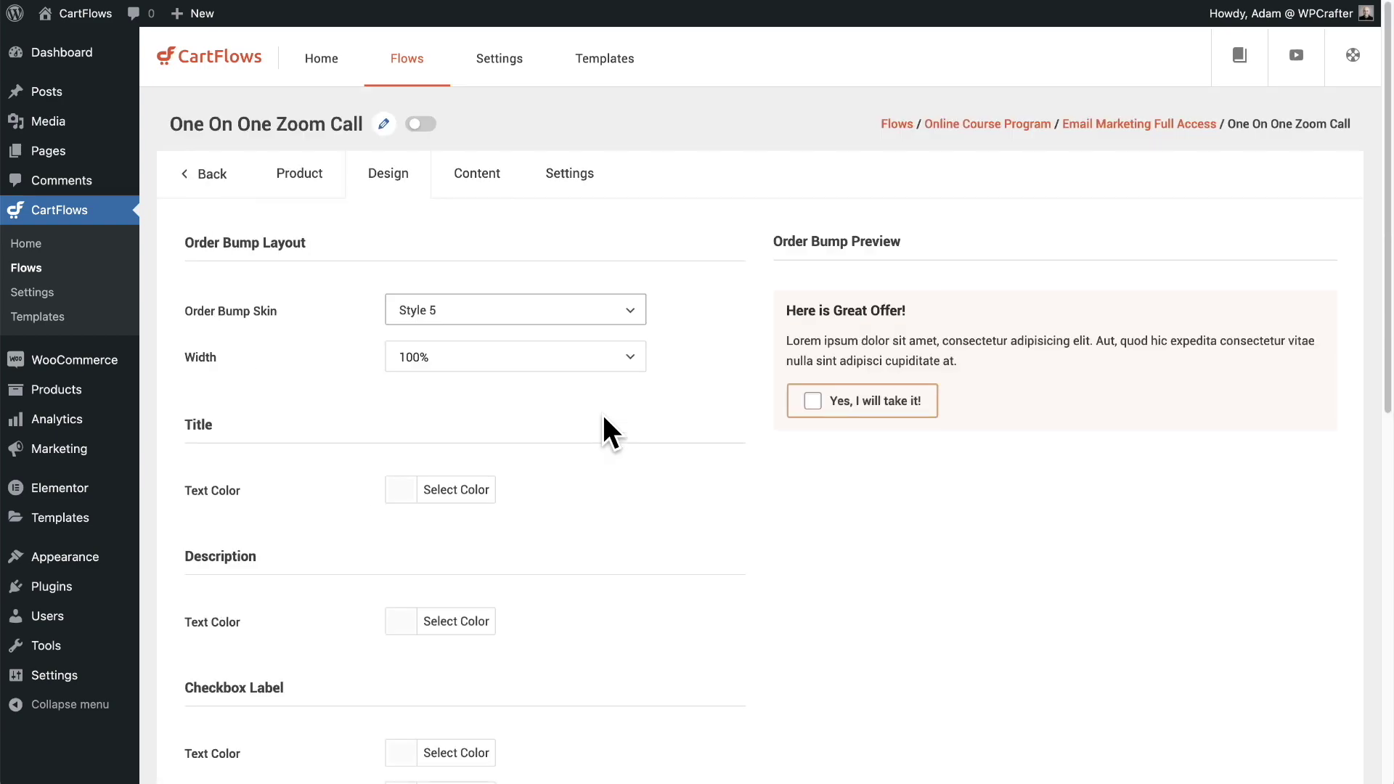
- On the Content settings, review the Position choices and keep After Order
left_click(471, 173)
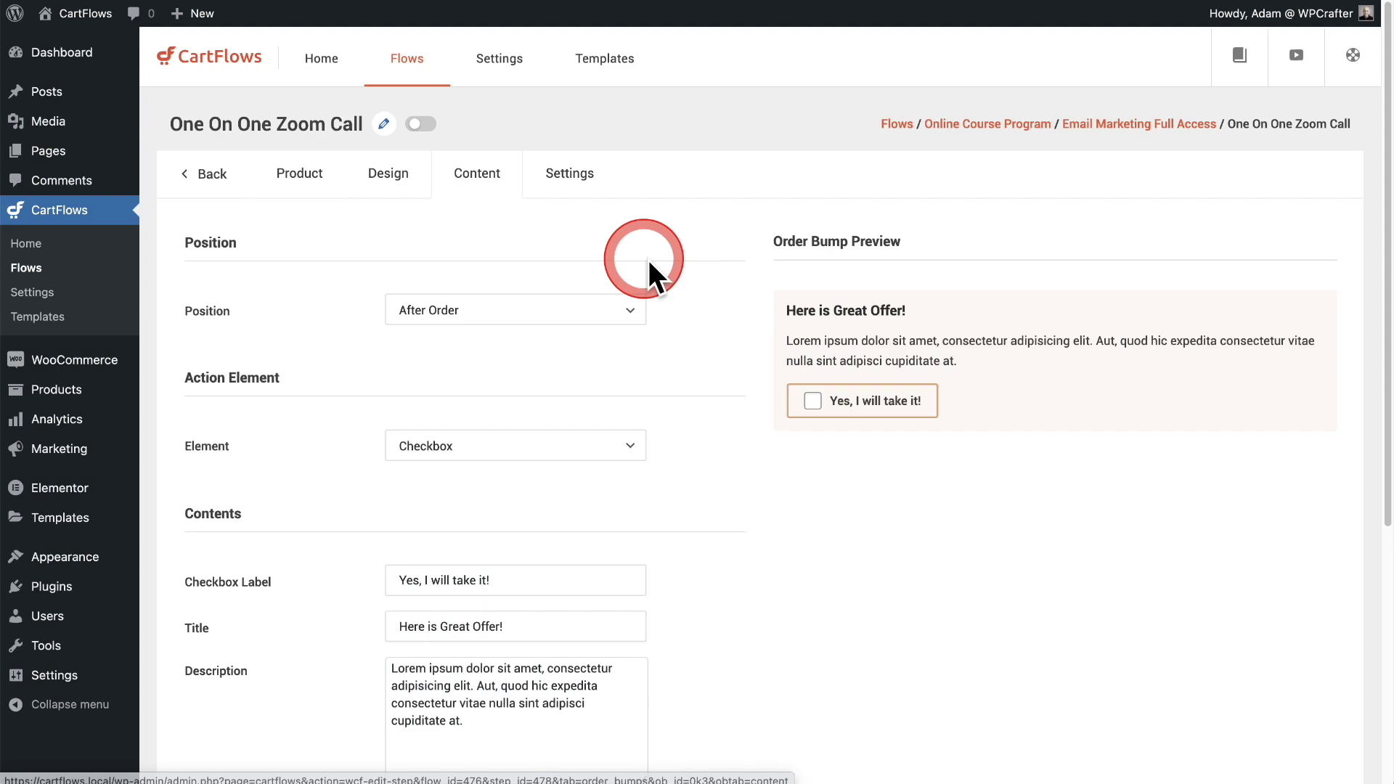
scroll(655, 263, "down", 2)
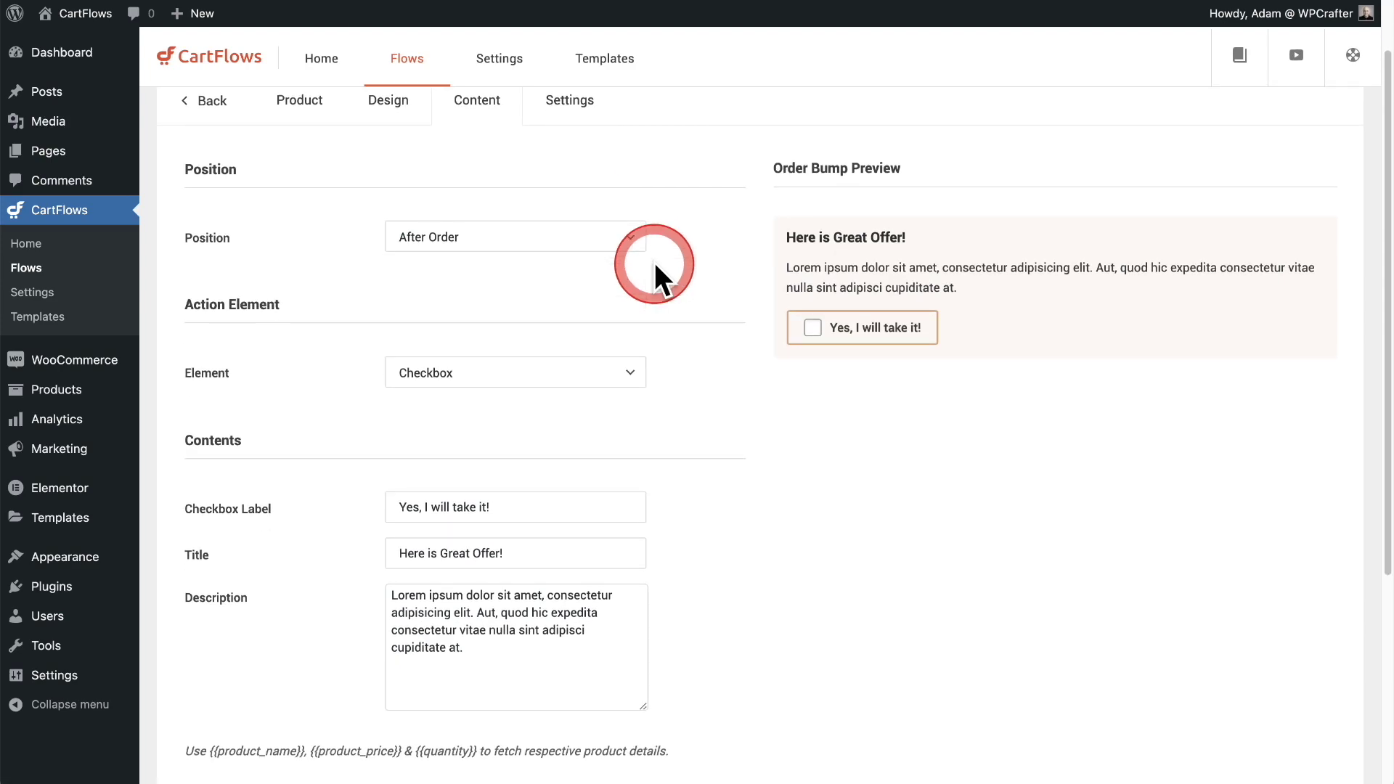
left_click(637, 242)
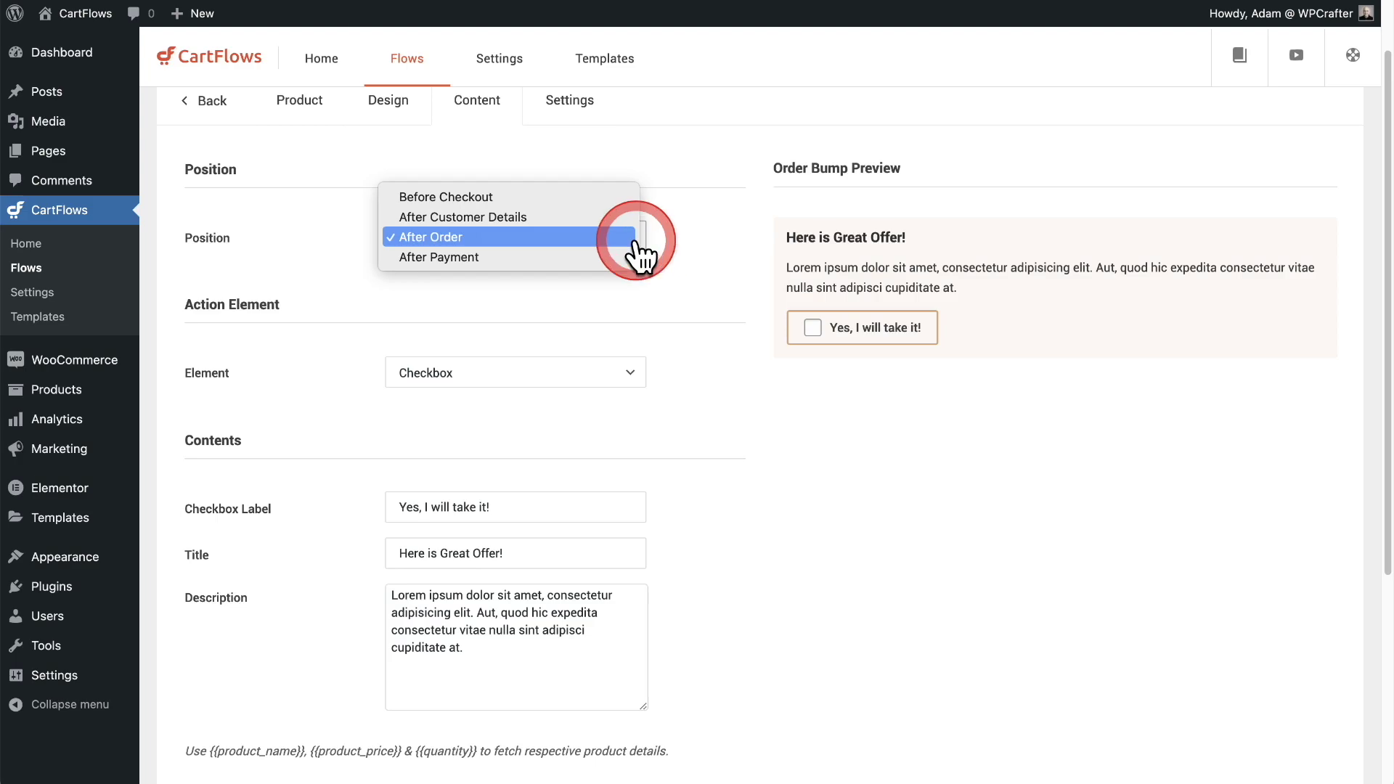
left_click_drag(633, 243, 650, 341)
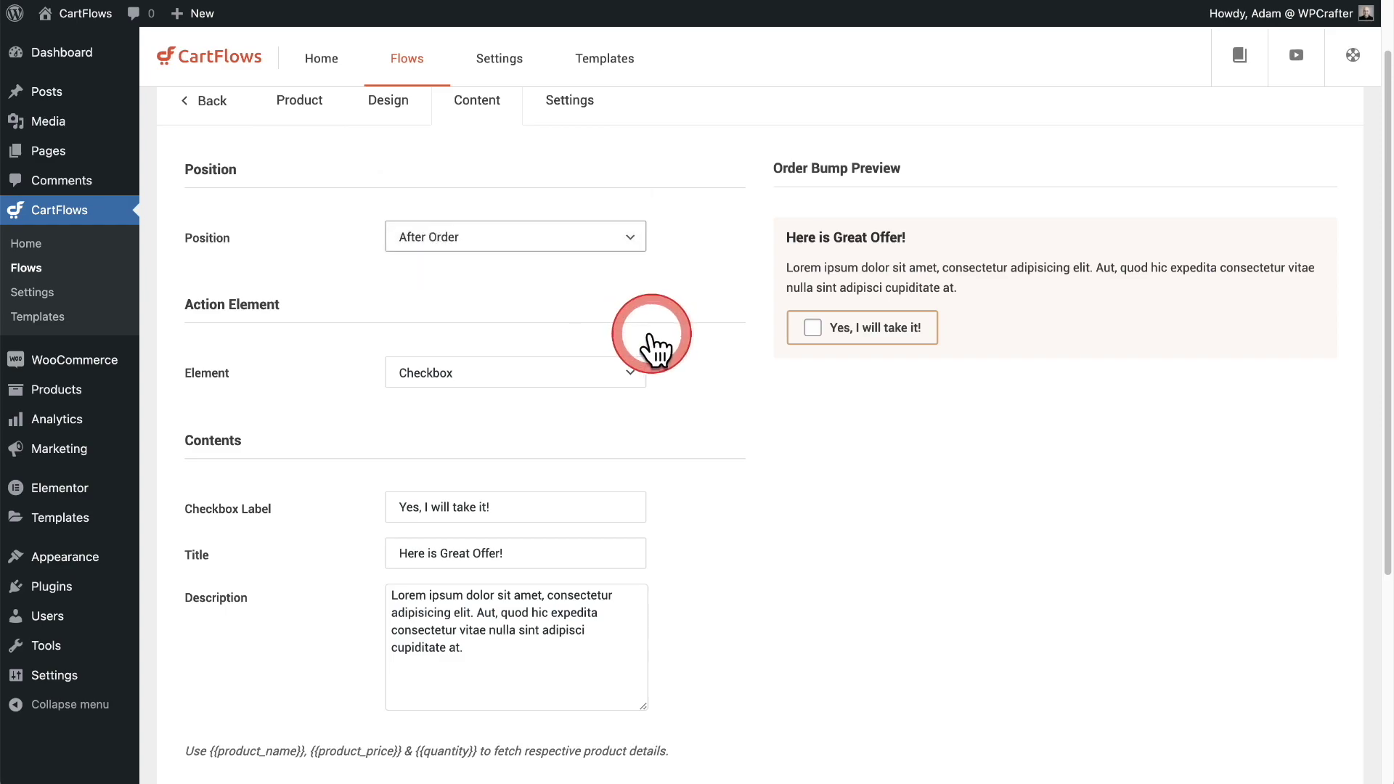
left_click_drag(607, 393, 610, 387)
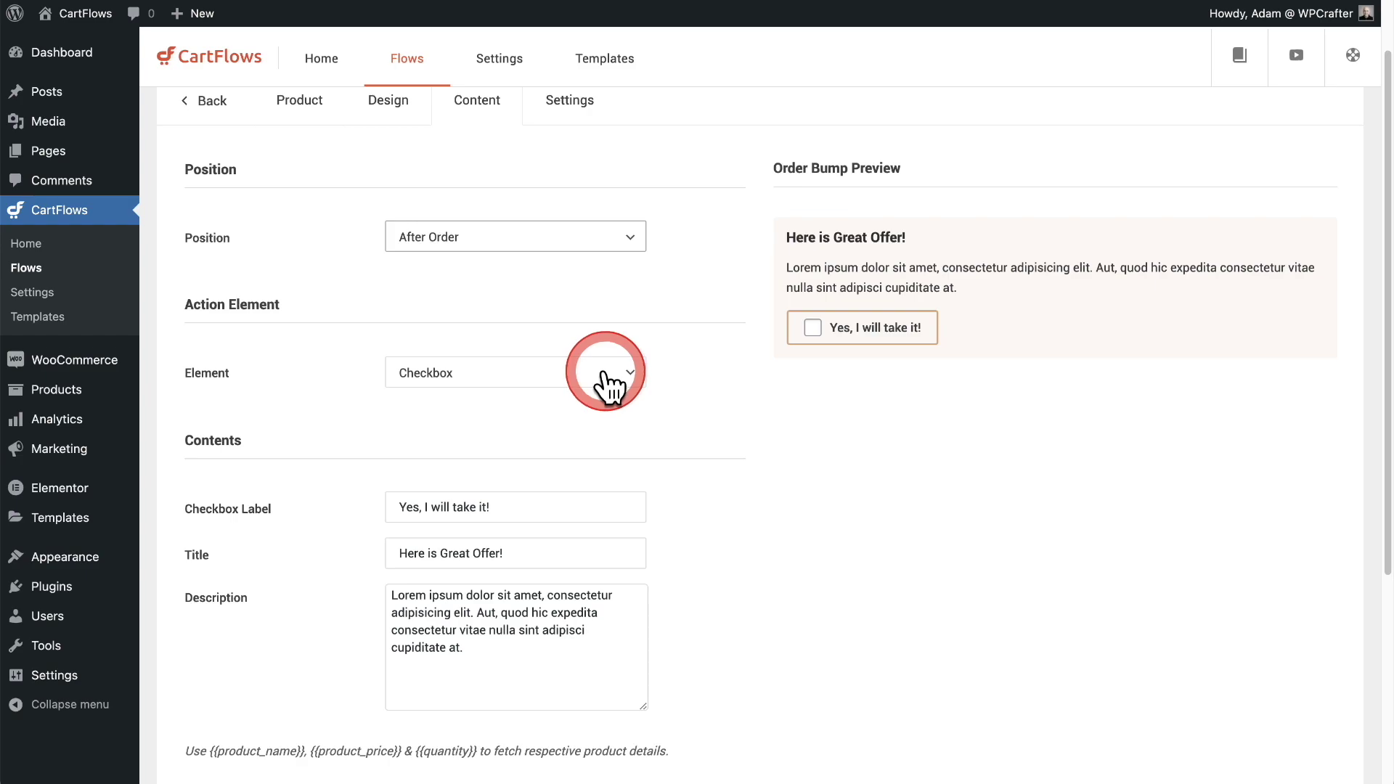
- Switch the bump's Element to Button, then back to Checkbox
left_click(576, 373)
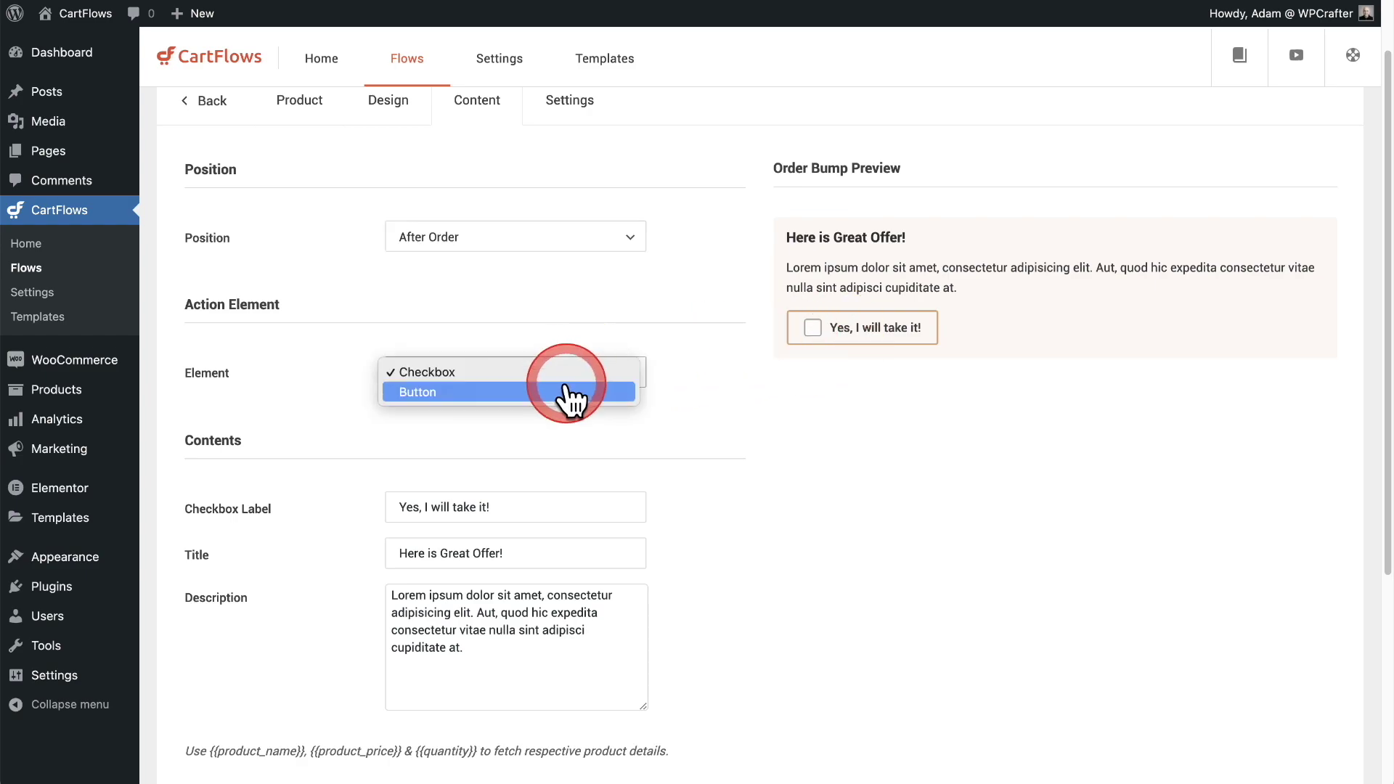
left_click(566, 388)
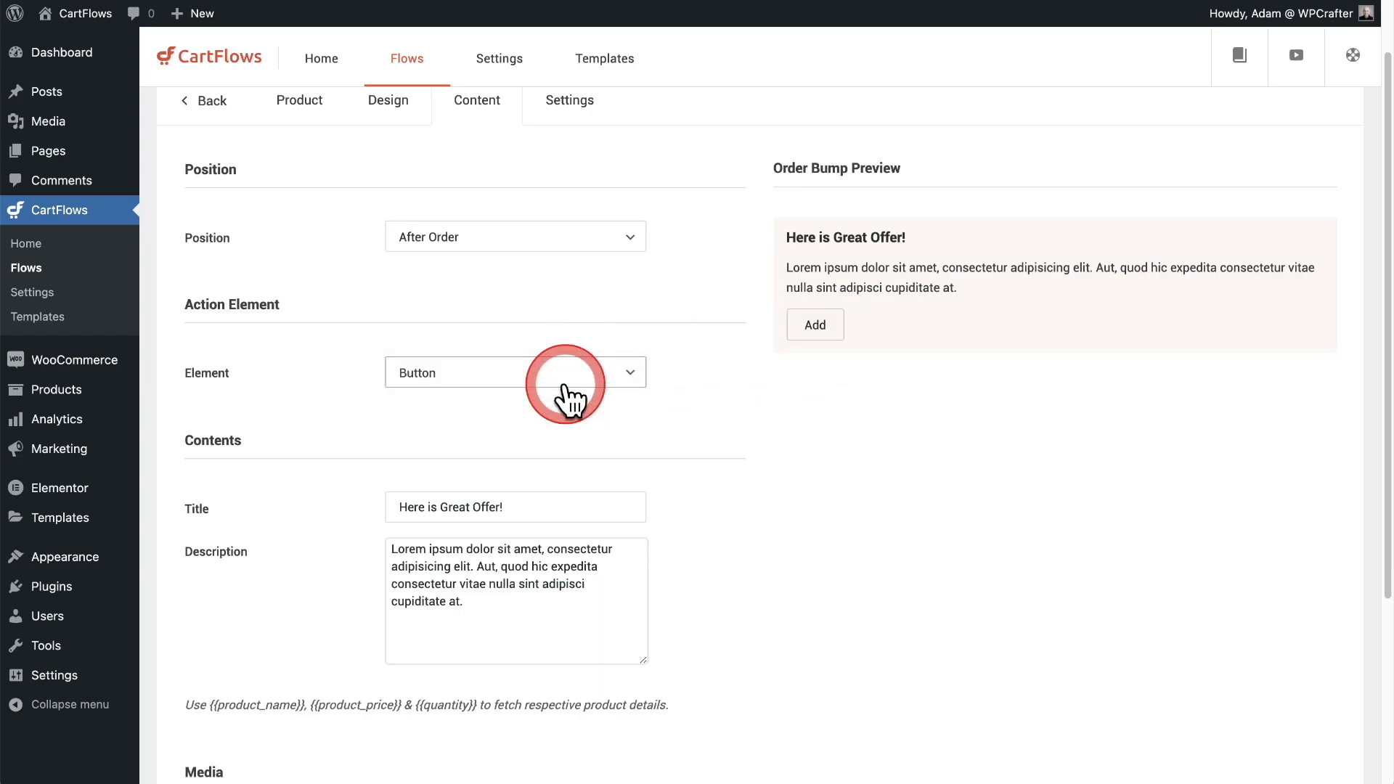
left_click(568, 391)
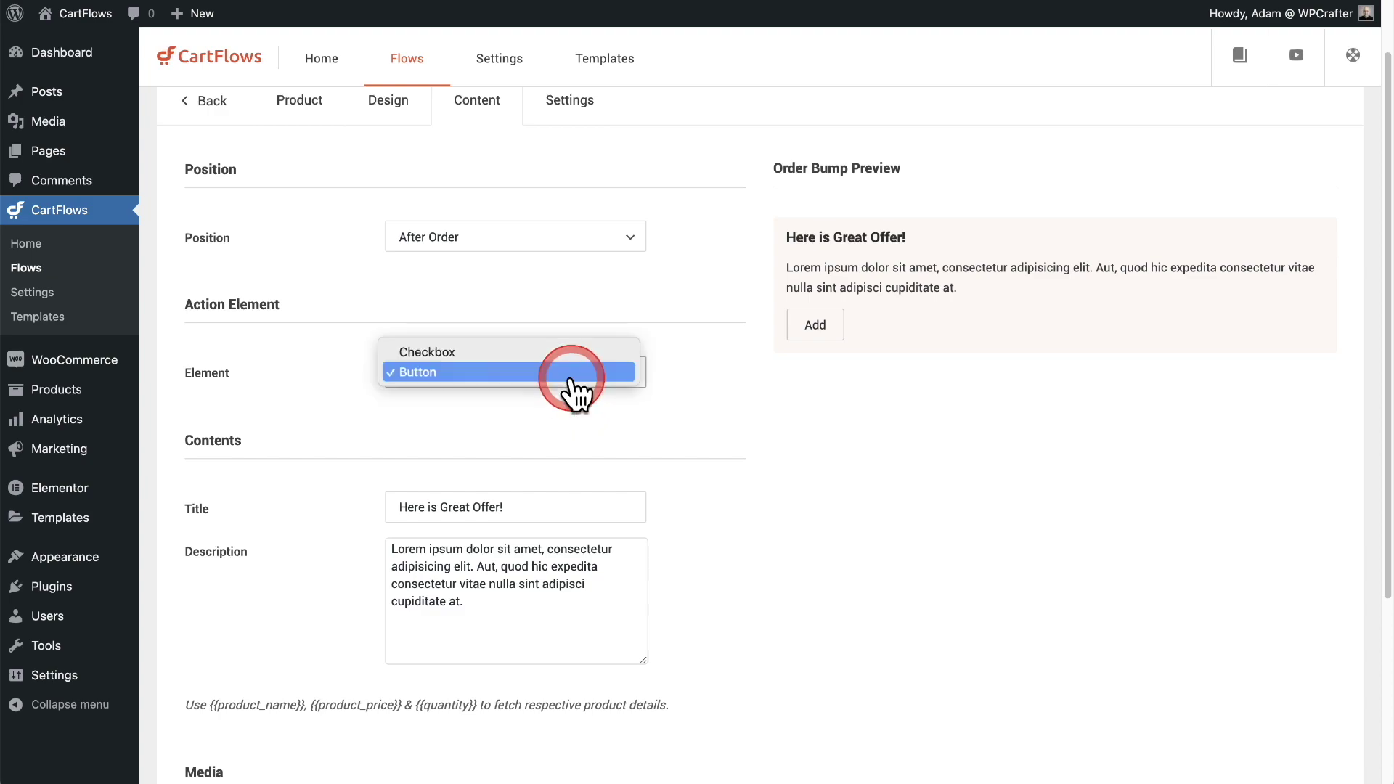
left_click(574, 363)
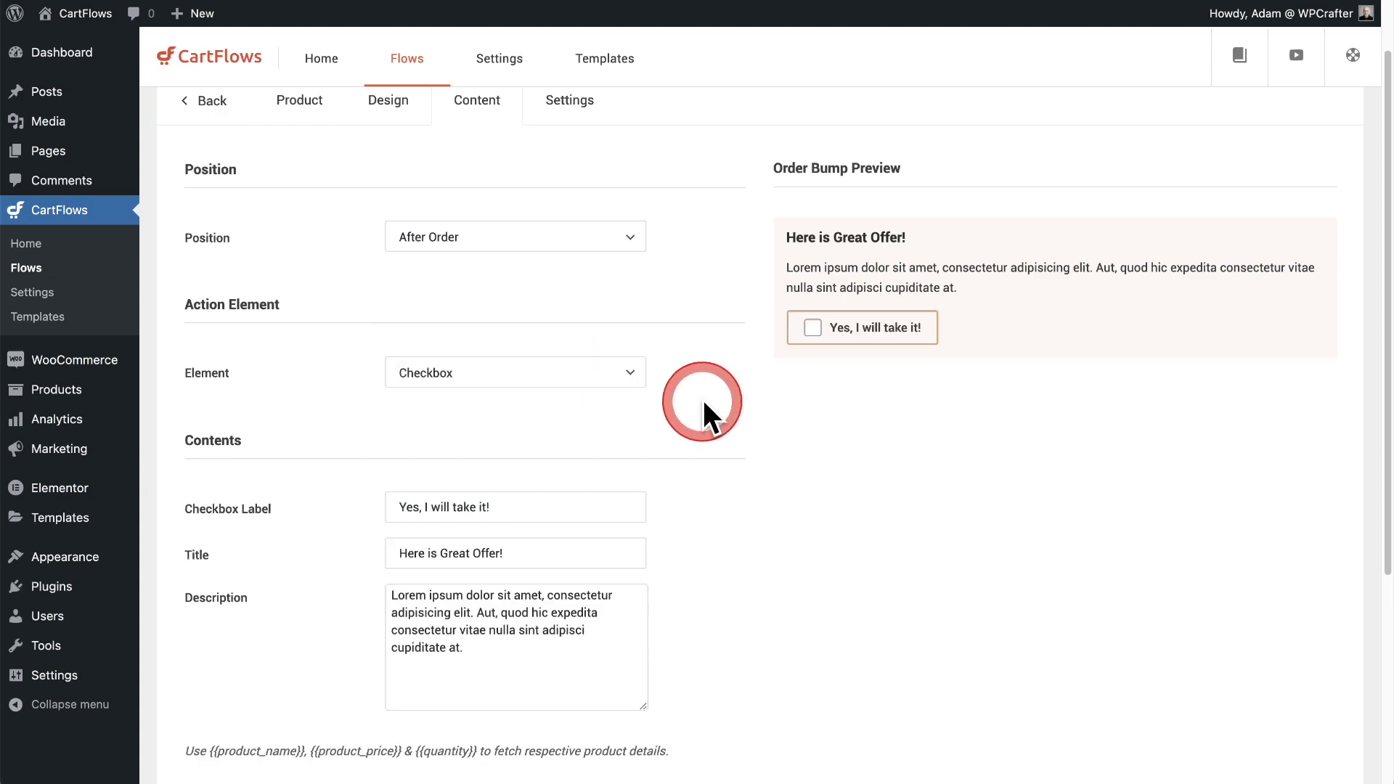
scroll(703, 399, "down", 5)
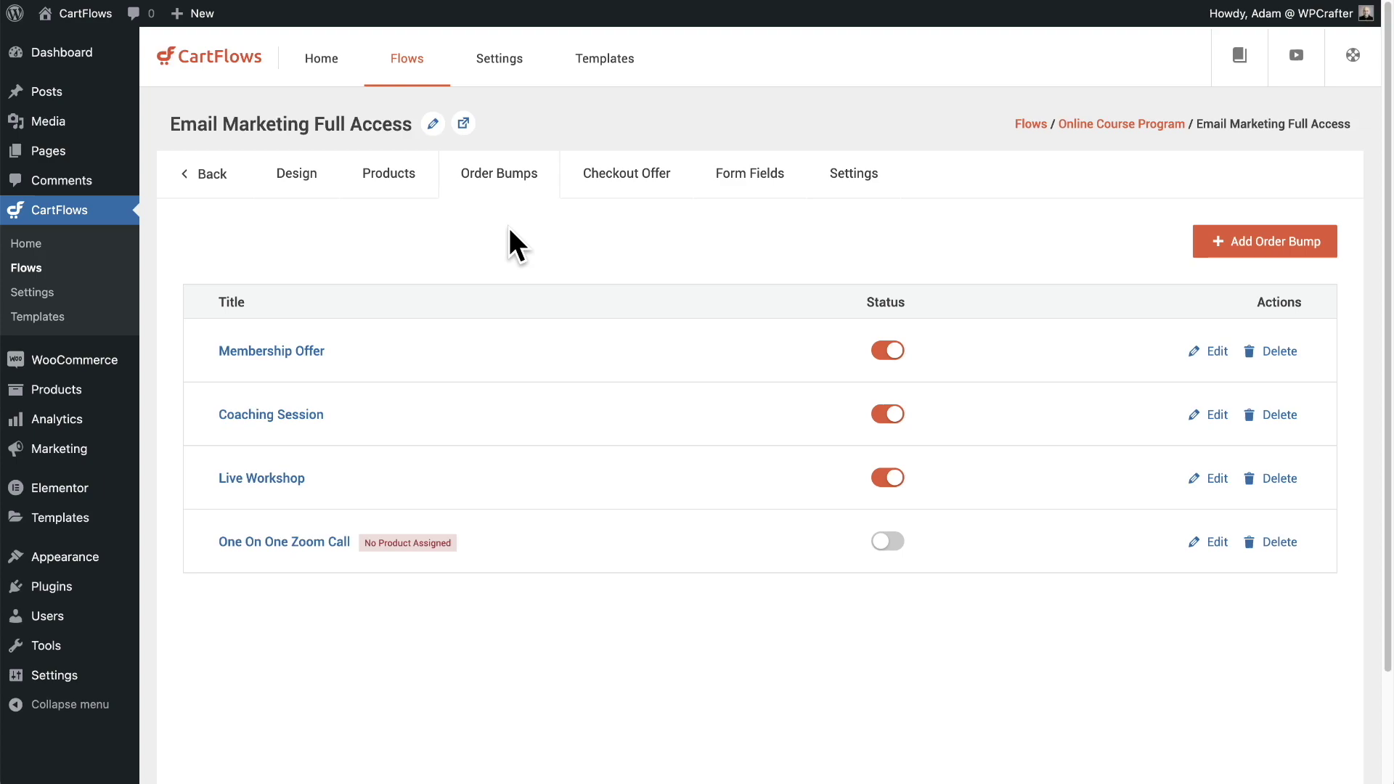
- Open the Membership Offer bump's Design settings and check its Width, leaving it at 50%
left_click(249, 351)
left_click(378, 178)
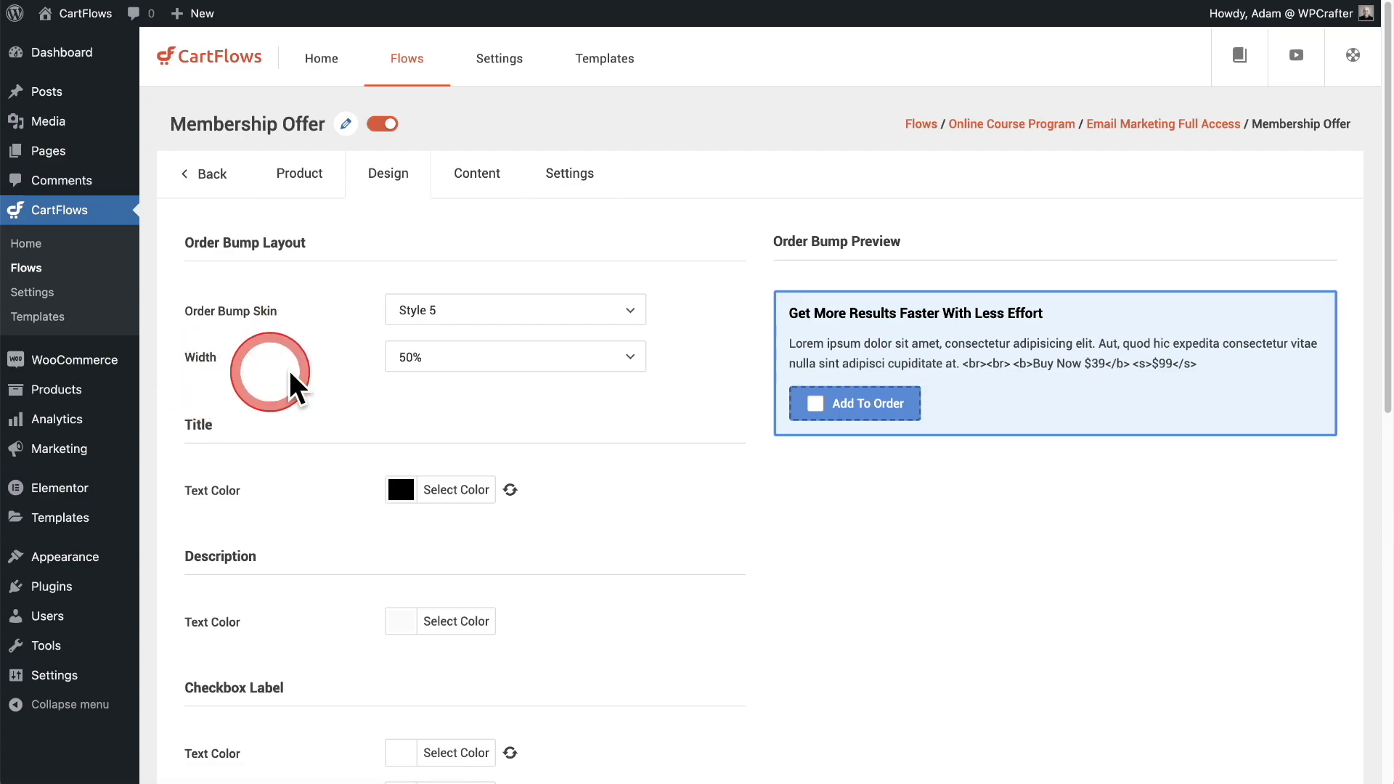
left_click(439, 359)
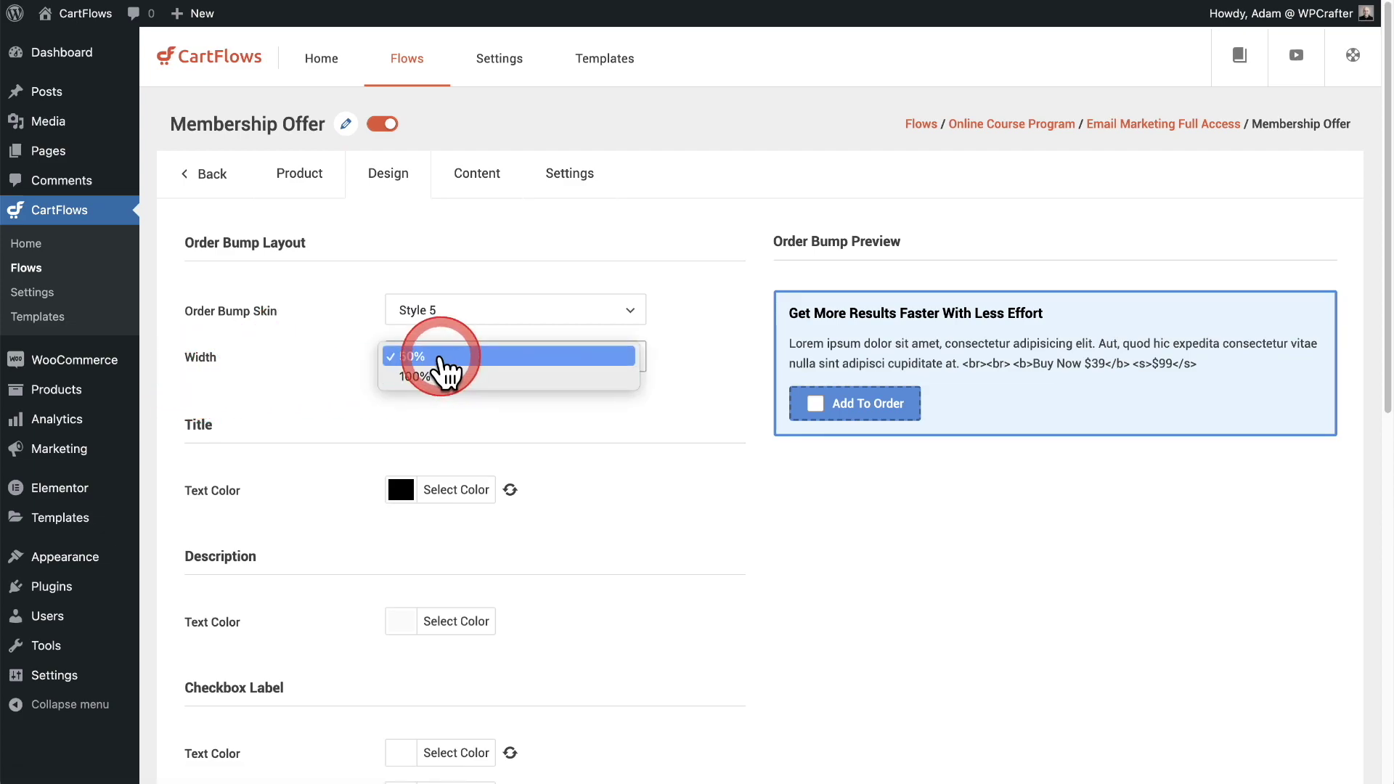
left_click(454, 414)
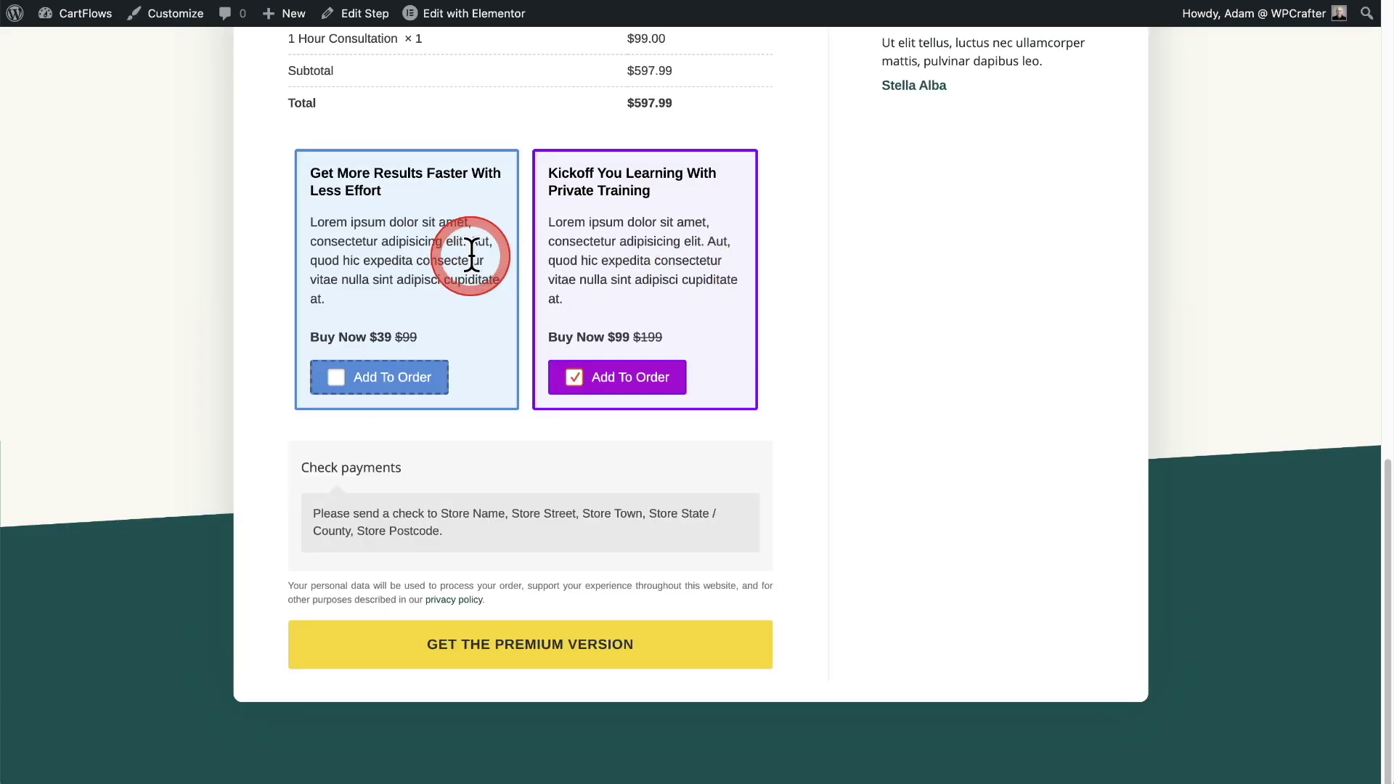
- Preview the live checkout: Private Training ticked beside unticked Membership Offer, total $597.99
left_click(462, 257)
left_click(622, 235)
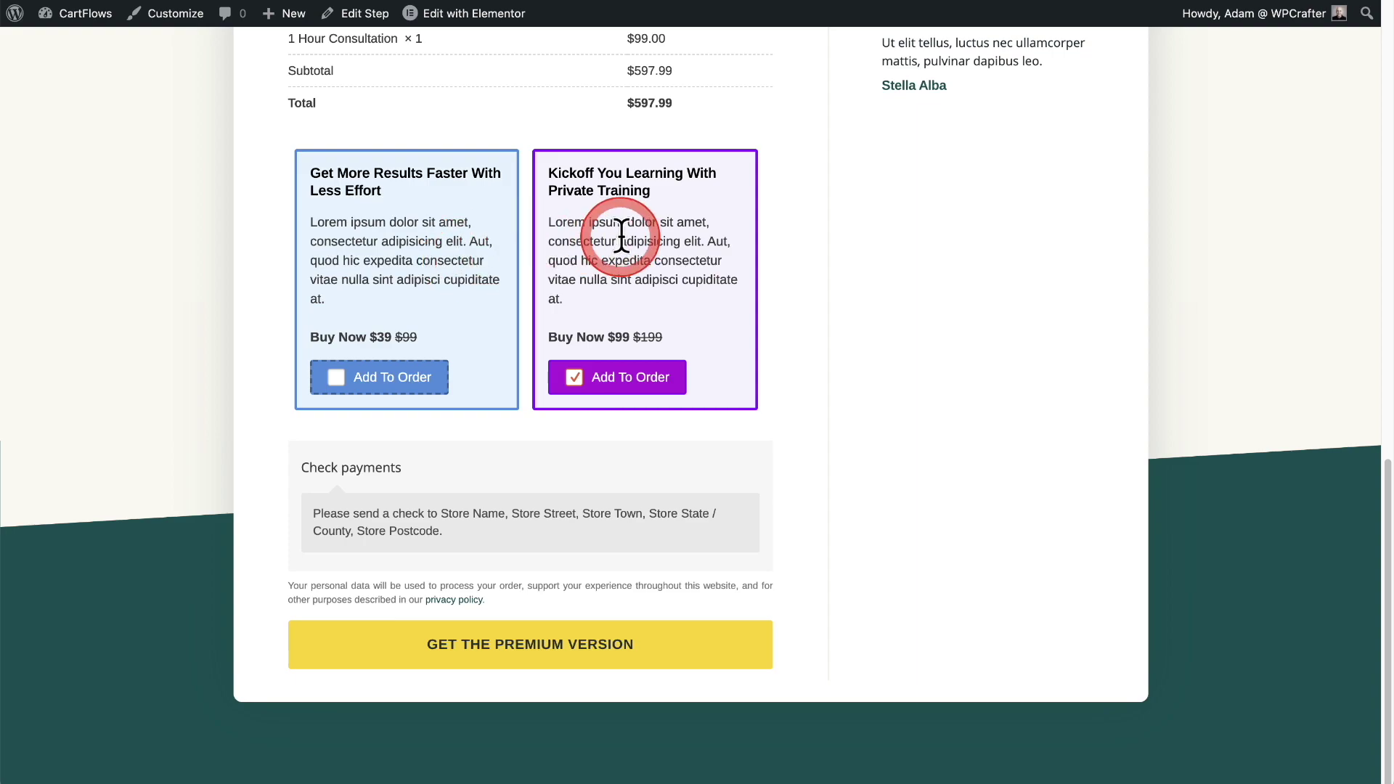